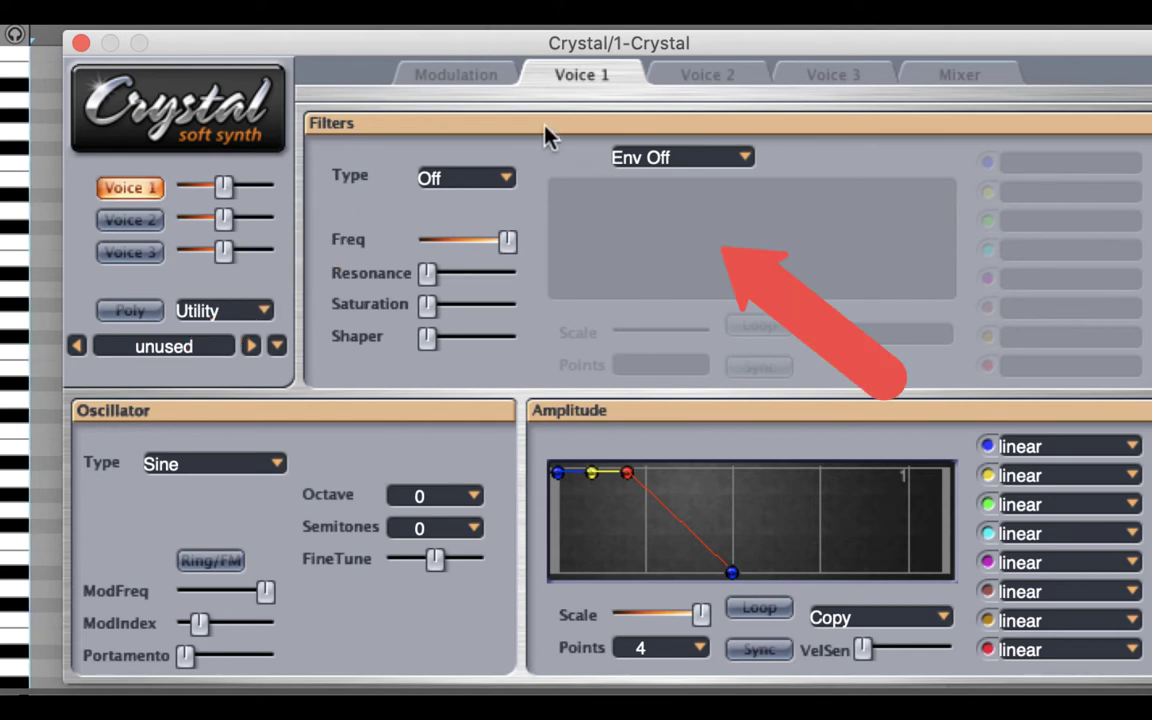
Switch Voice 1's oscillator to the Synthesized SawSquare waveform
click(452, 77)
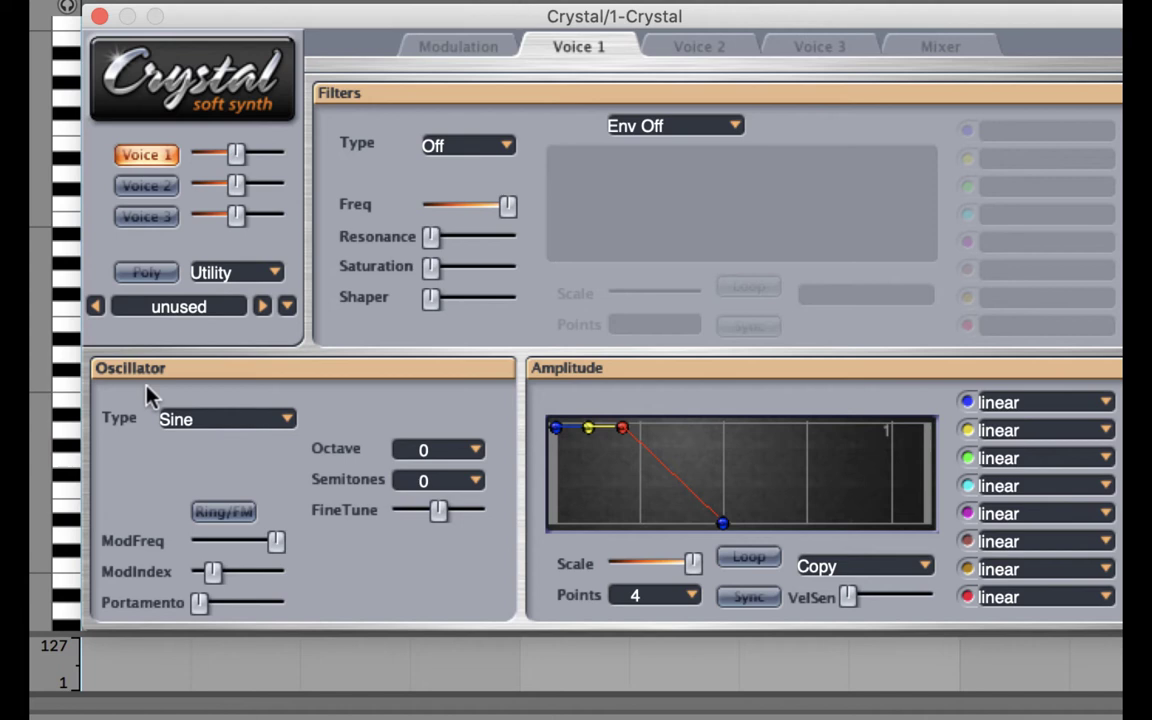
click(231, 419)
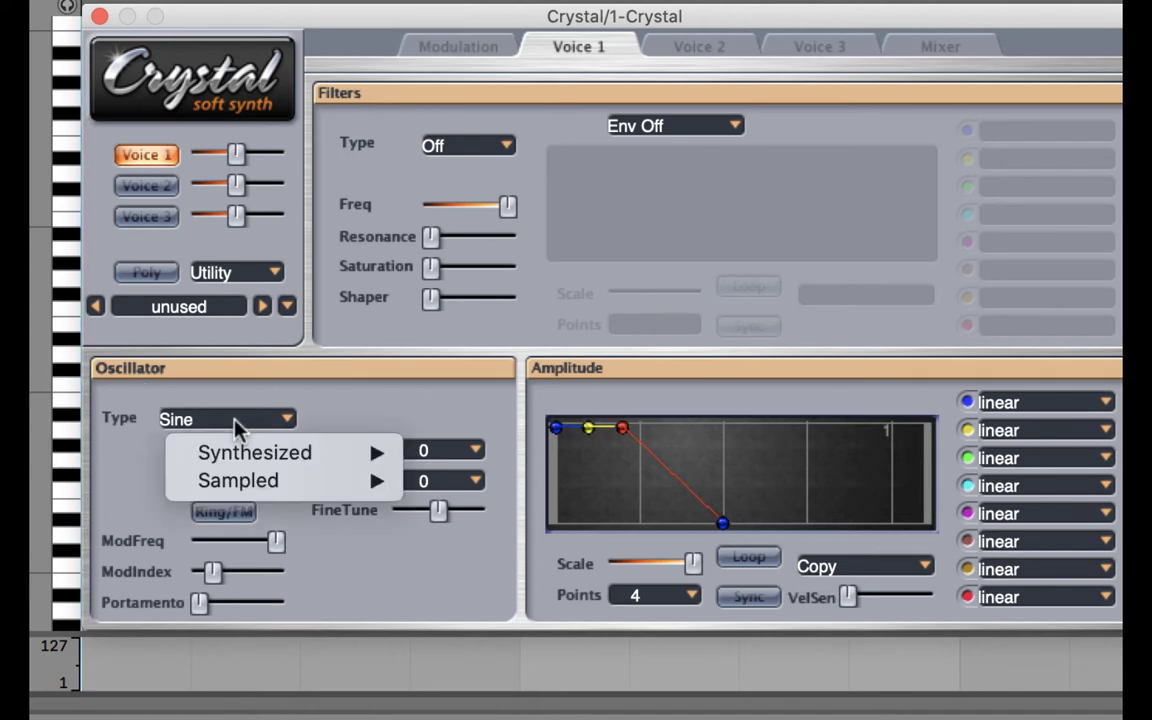
mouse_move(233, 456)
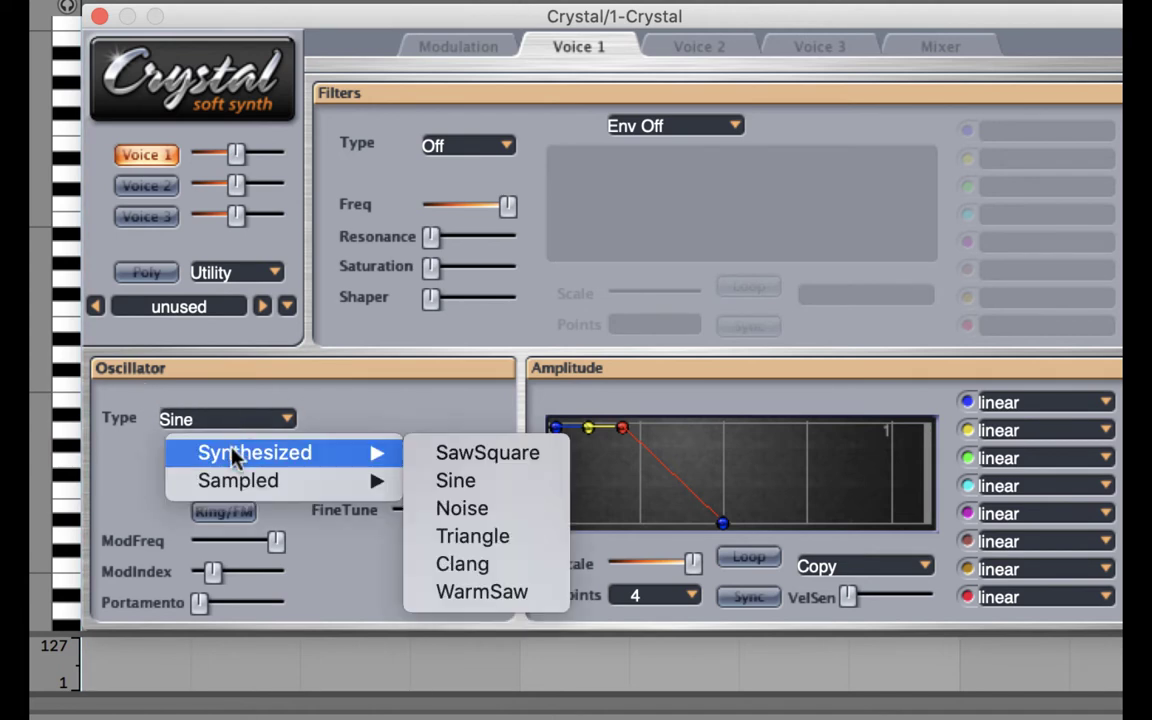
click(451, 462)
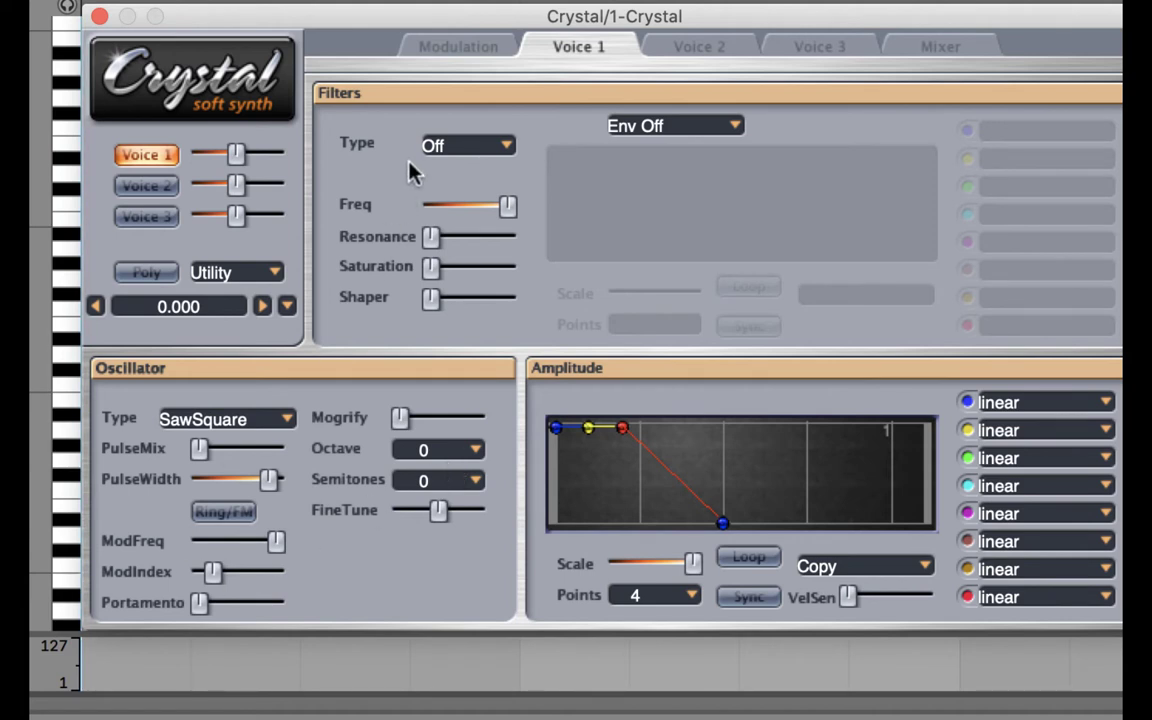
Set the filter type to XResLoPass with the cutoff at about 3657.8 Hz
click(445, 148)
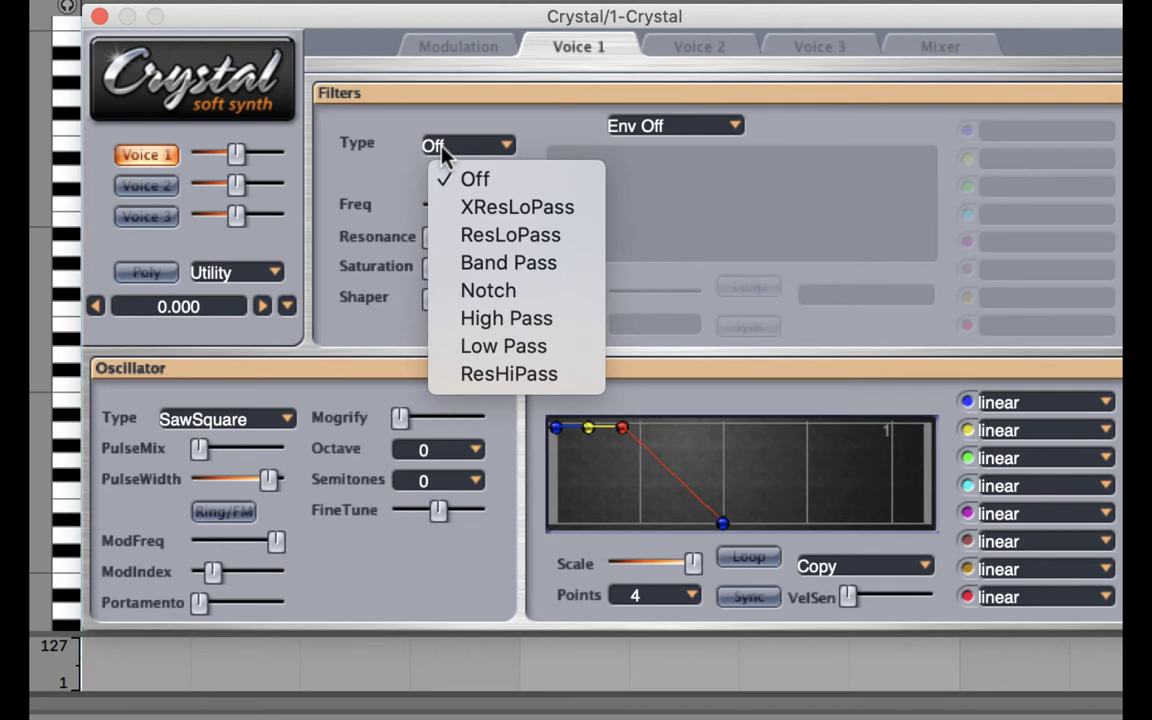
click(473, 208)
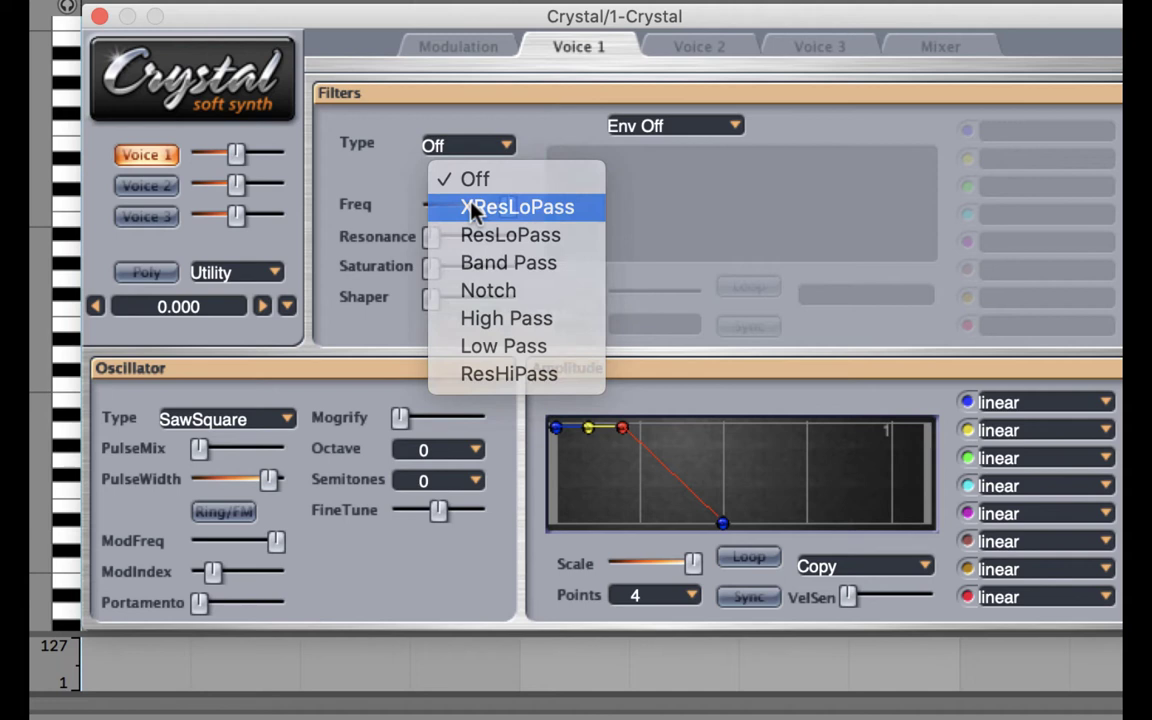
click(471, 207)
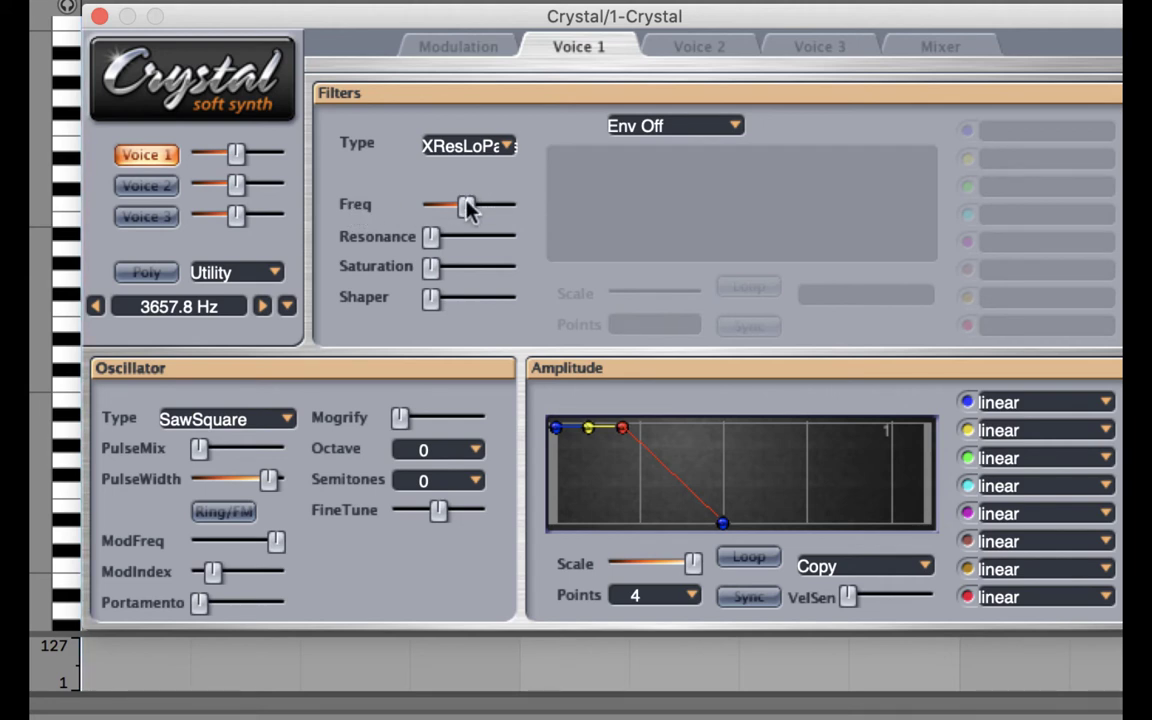
Sweep the filter cutoff up and down, set resonance to about 0.46, and briefly try saturation
mouse_move(468, 206)
mouse_down()
mouse_move(450, 206)
mouse_move(489, 205)
mouse_move(456, 204)
mouse_move(481, 205)
mouse_move(468, 205)
mouse_up()
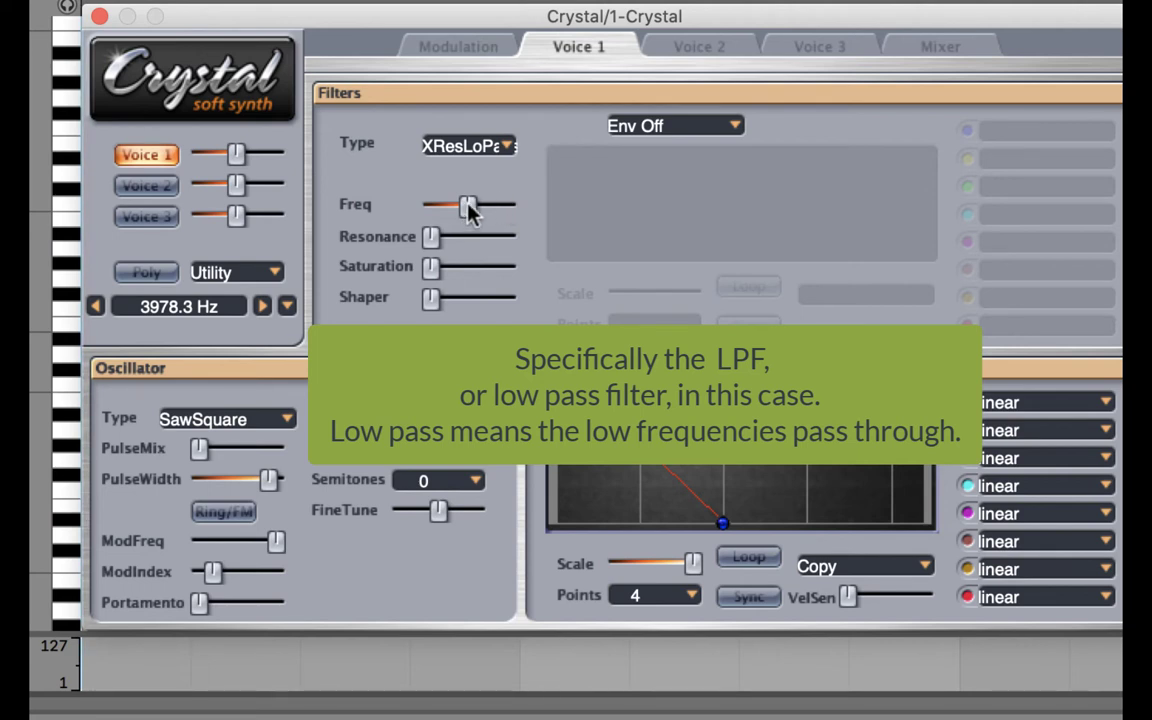
mouse_move(470, 203)
mouse_down()
mouse_move(507, 201)
mouse_move(468, 202)
mouse_up()
mouse_move(468, 204)
mouse_down()
mouse_move(440, 203)
mouse_move(467, 205)
mouse_up()
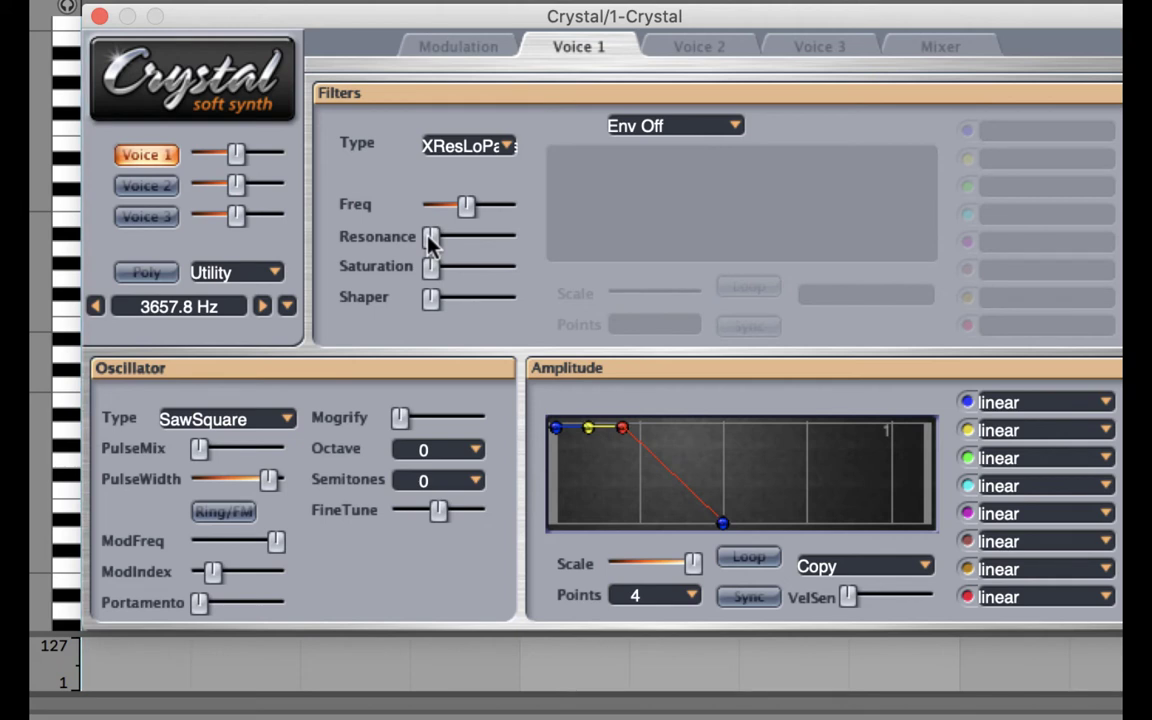
drag(430, 238, 465, 236)
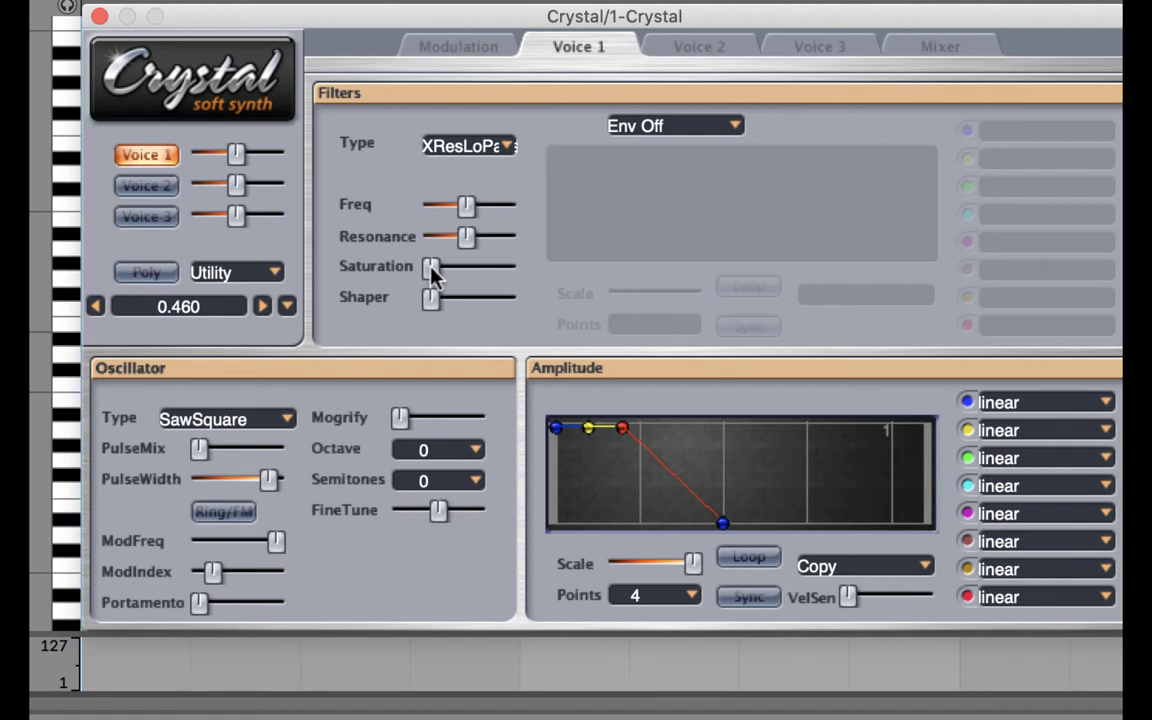
mouse_move(430, 267)
mouse_down()
mouse_move(497, 265)
mouse_move(412, 258)
mouse_up()
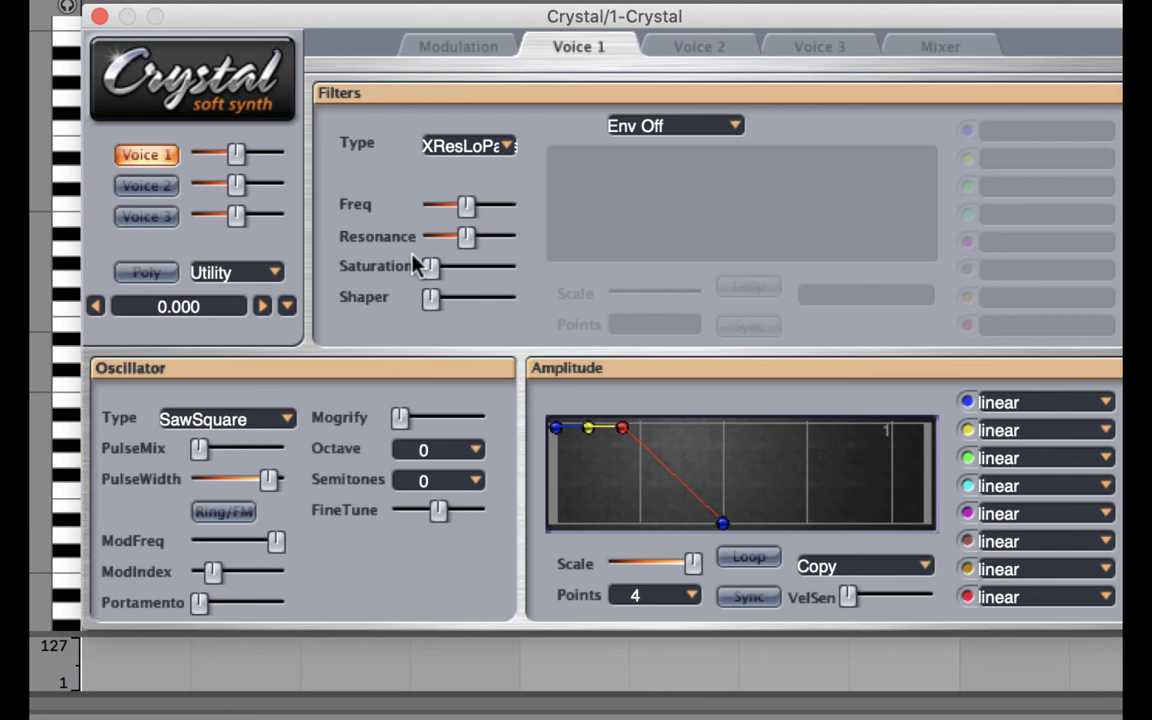
Turn on Voice 1's filter envelope with the Flat 4 pt preset, starting from the bottom
click(466, 207)
click(668, 132)
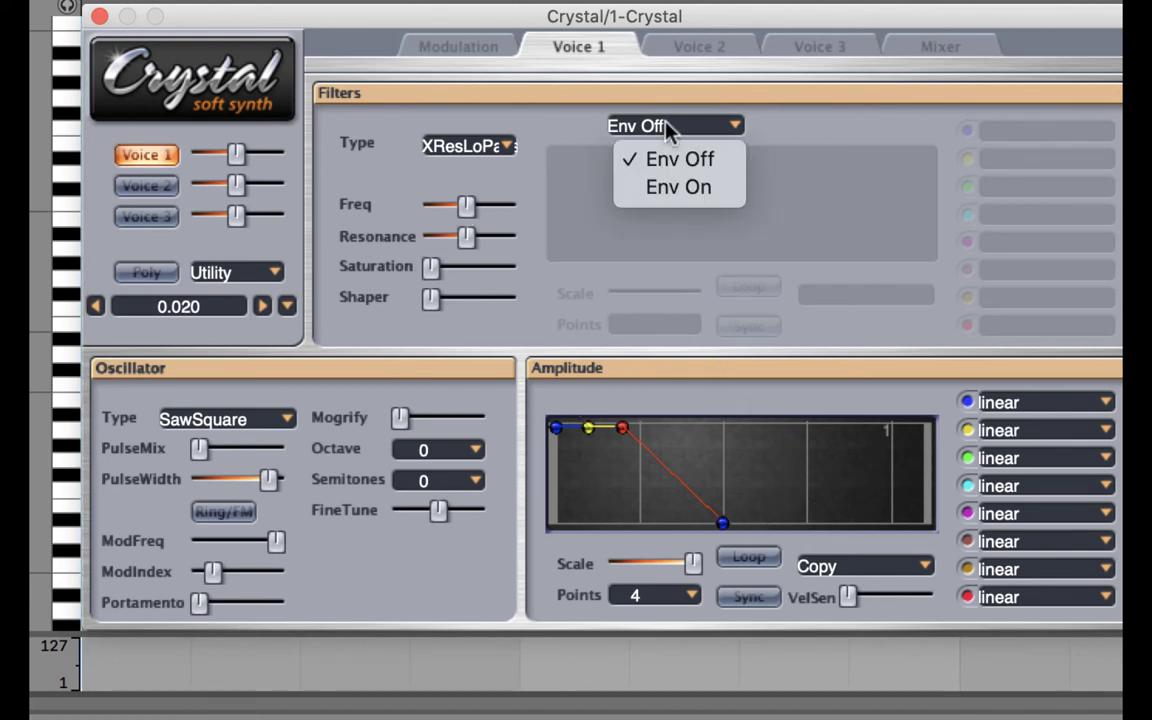
click(668, 190)
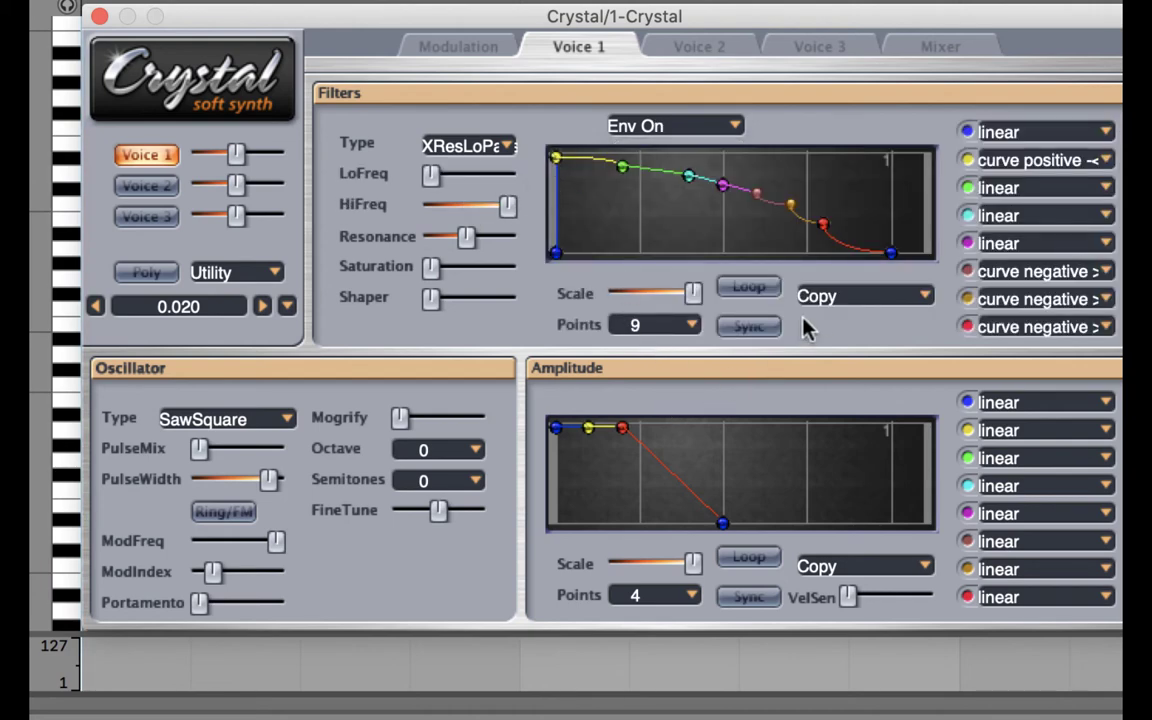
click(828, 300)
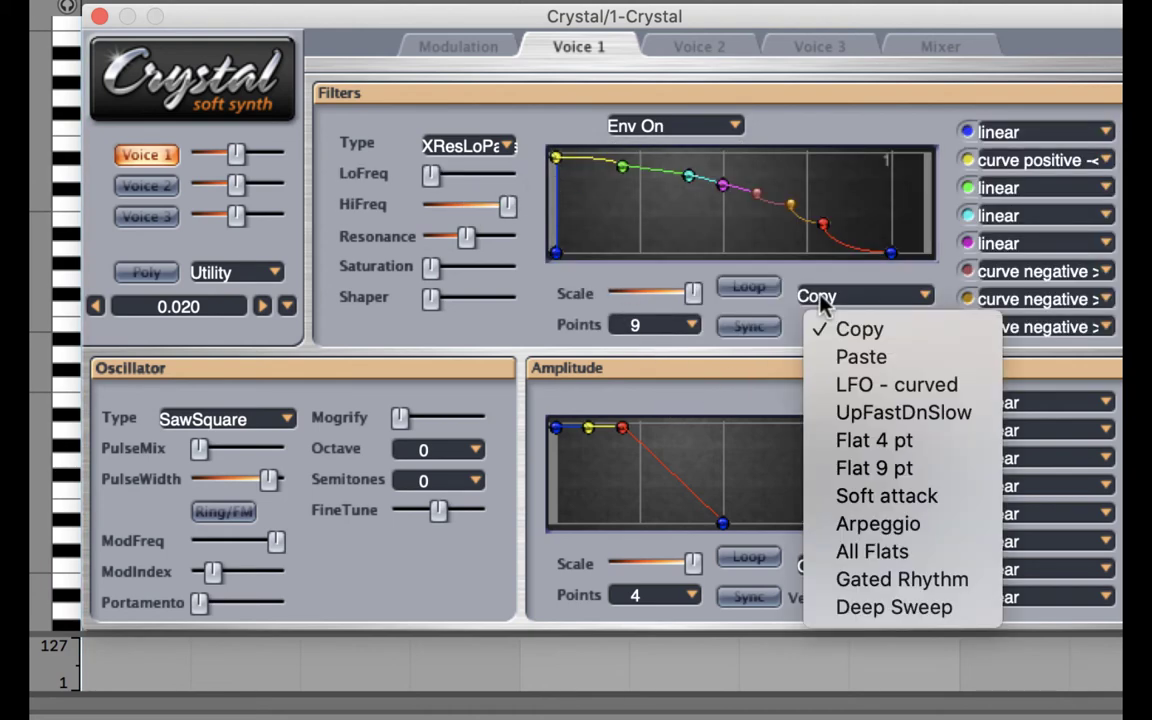
click(862, 441)
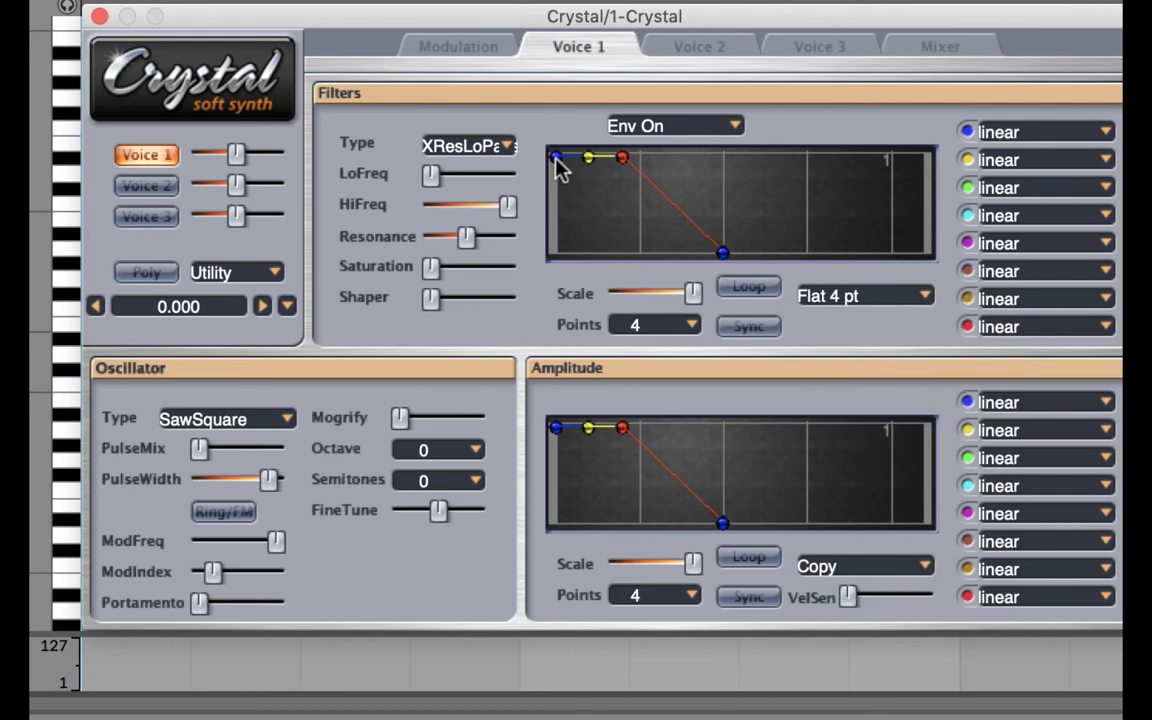
drag(556, 158, 538, 265)
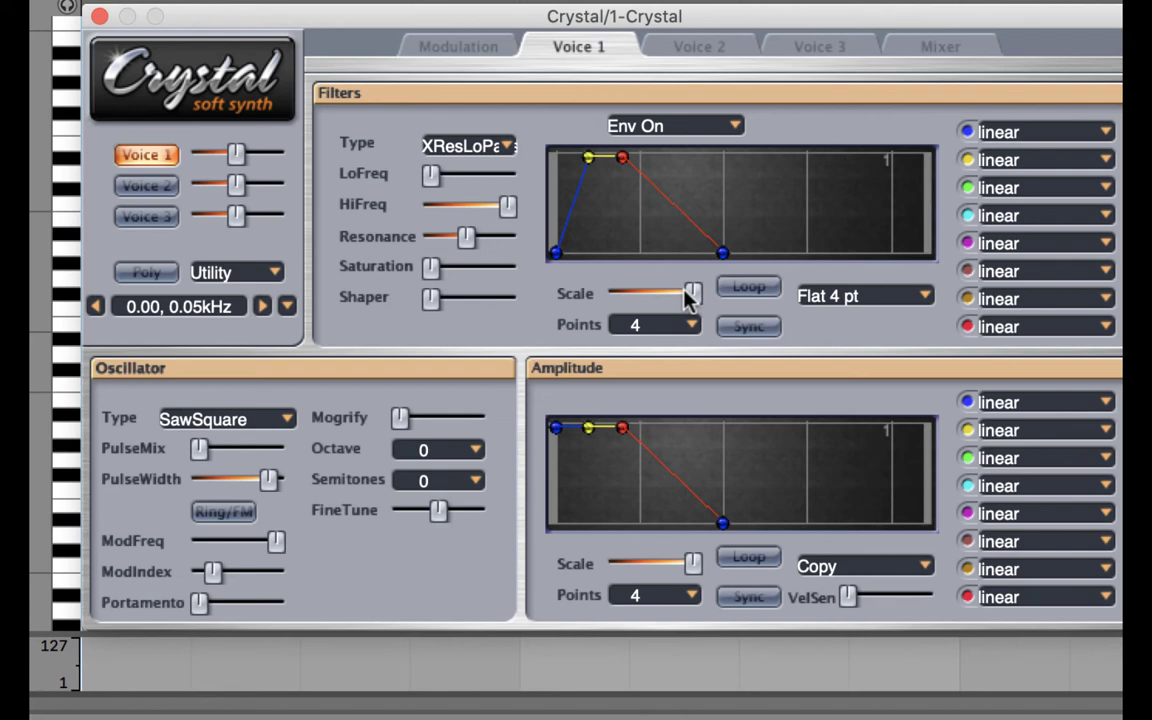
Lower the envelope scale, lengthen its attack, sustain and release, and extend the amplitude release
drag(683, 291, 772, 255)
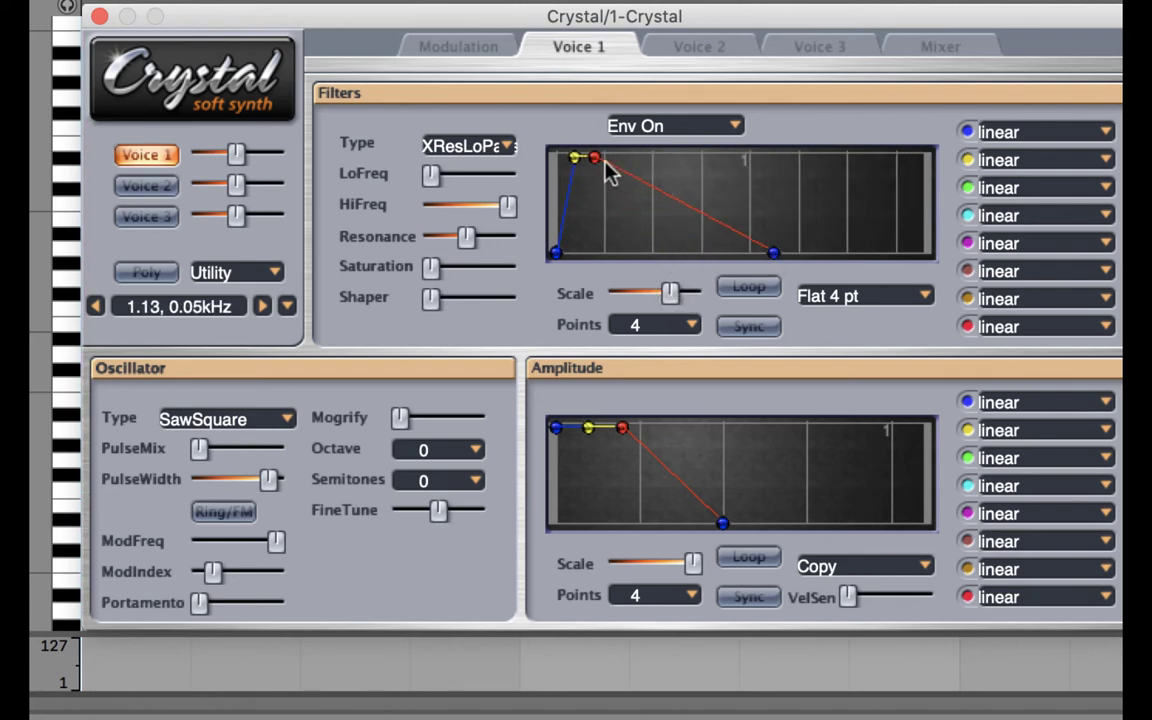
drag(594, 158, 732, 157)
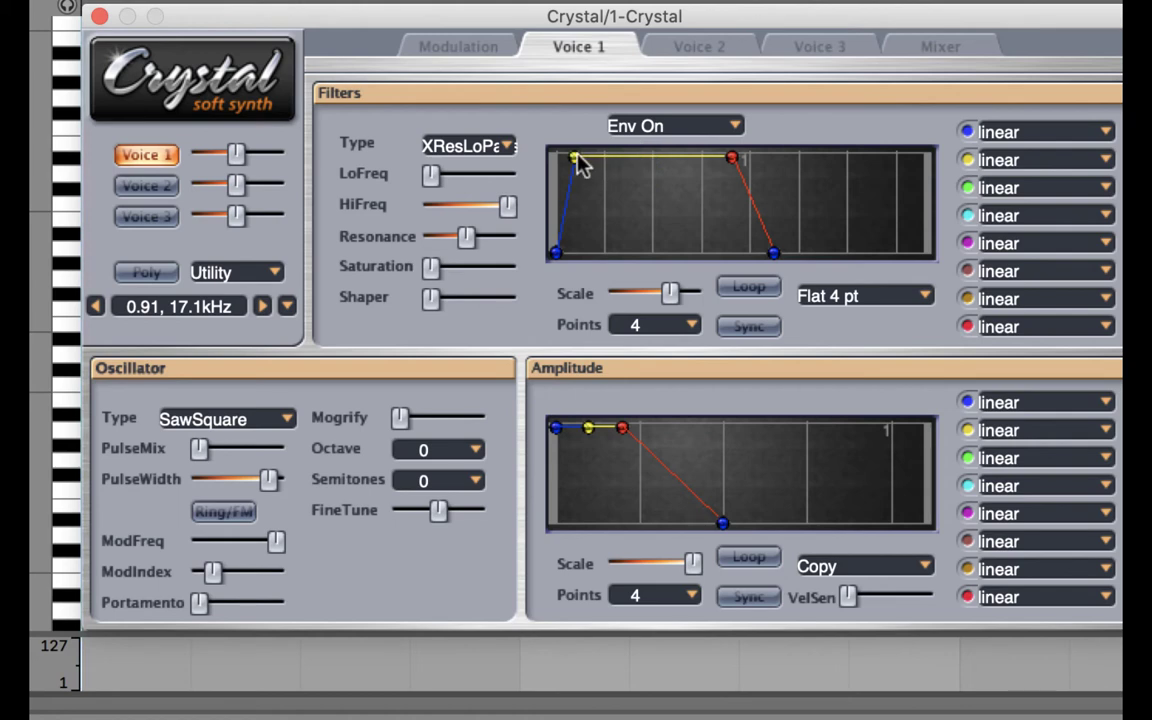
drag(574, 157, 664, 143)
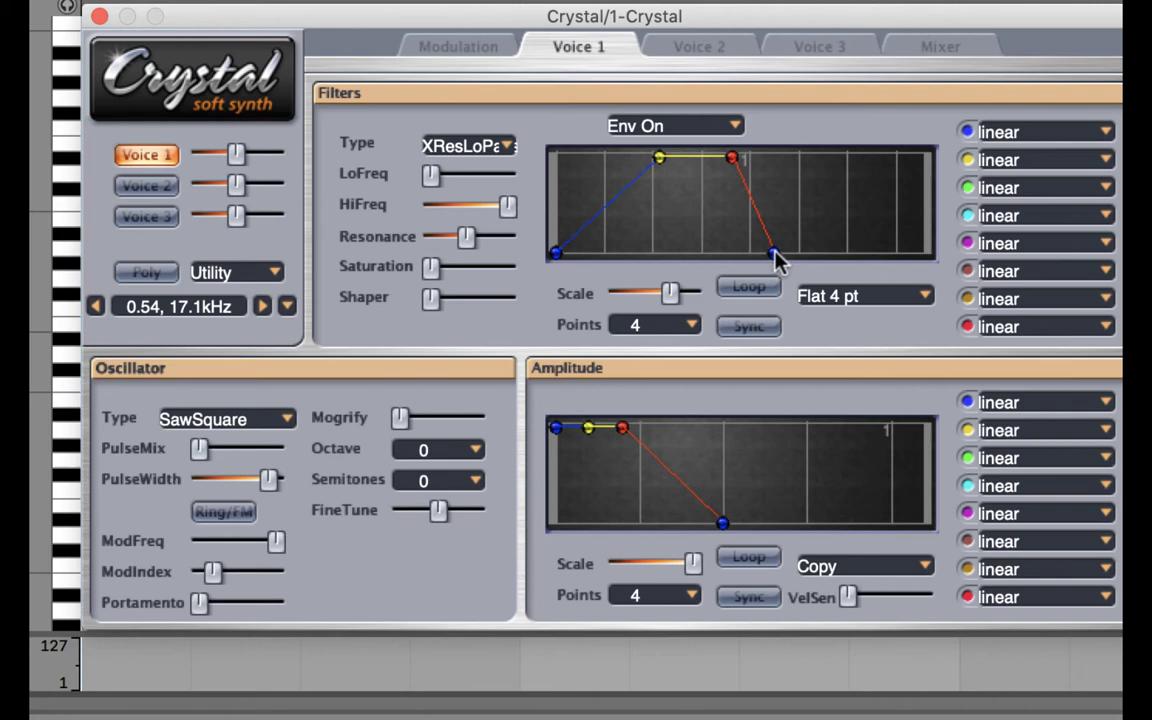
drag(777, 258, 818, 257)
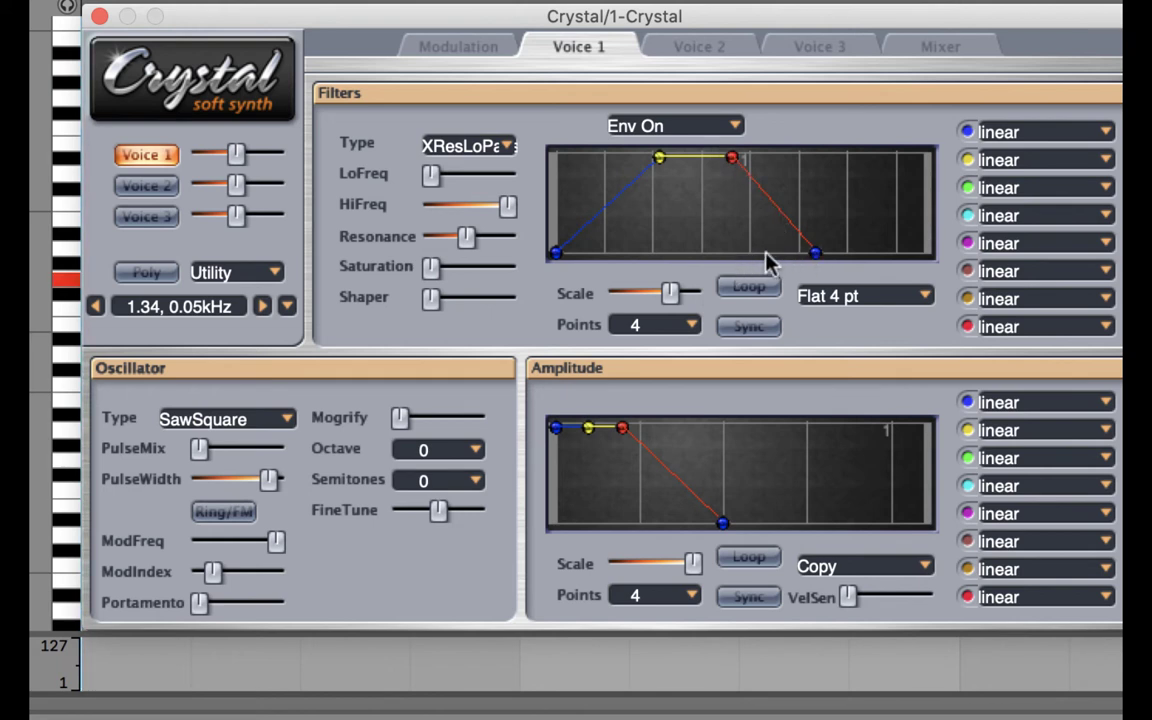
drag(722, 522, 780, 522)
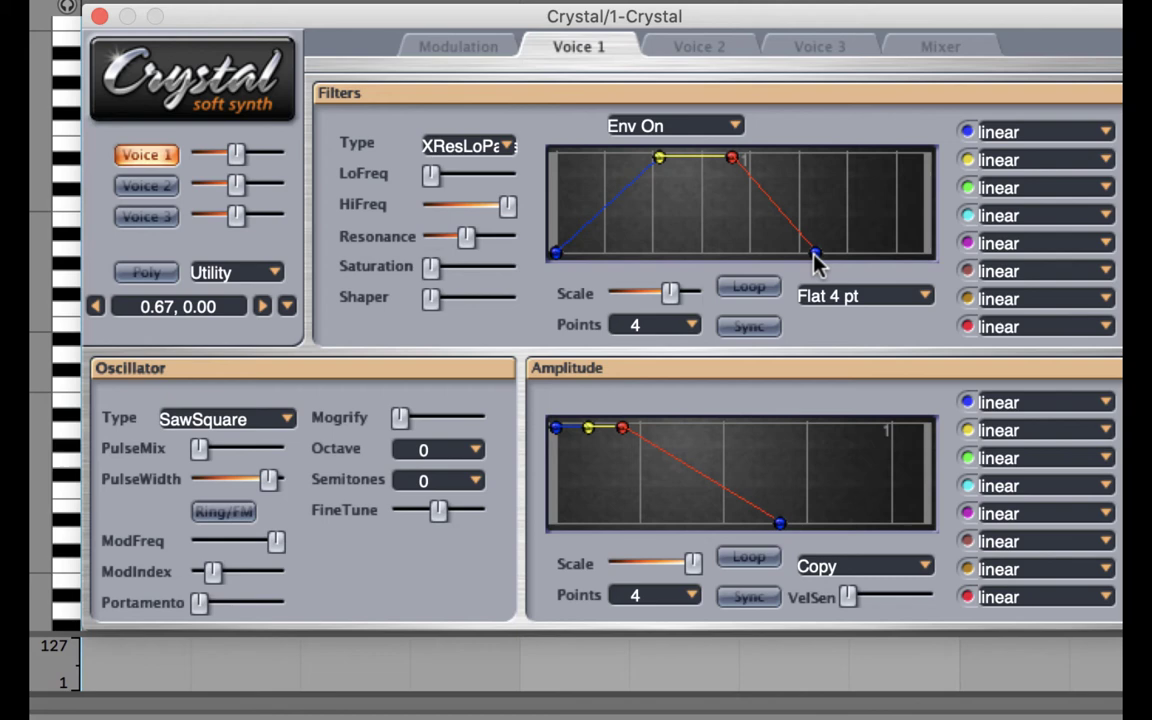
drag(814, 256, 864, 266)
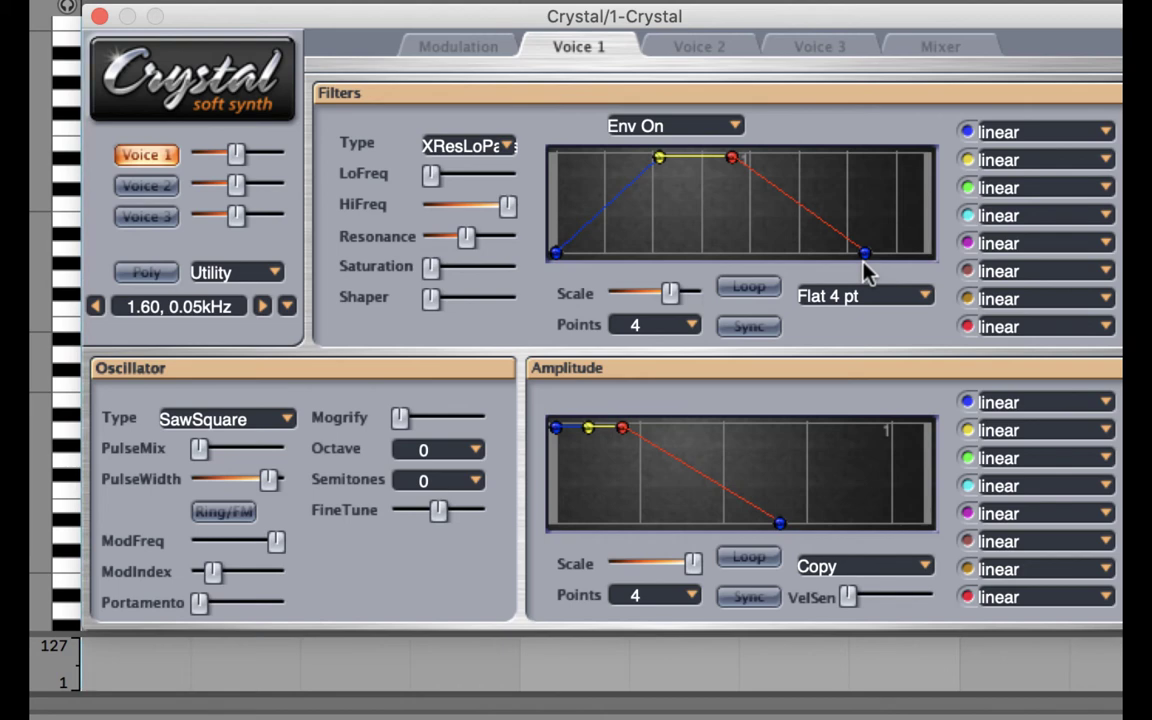
drag(778, 526, 892, 530)
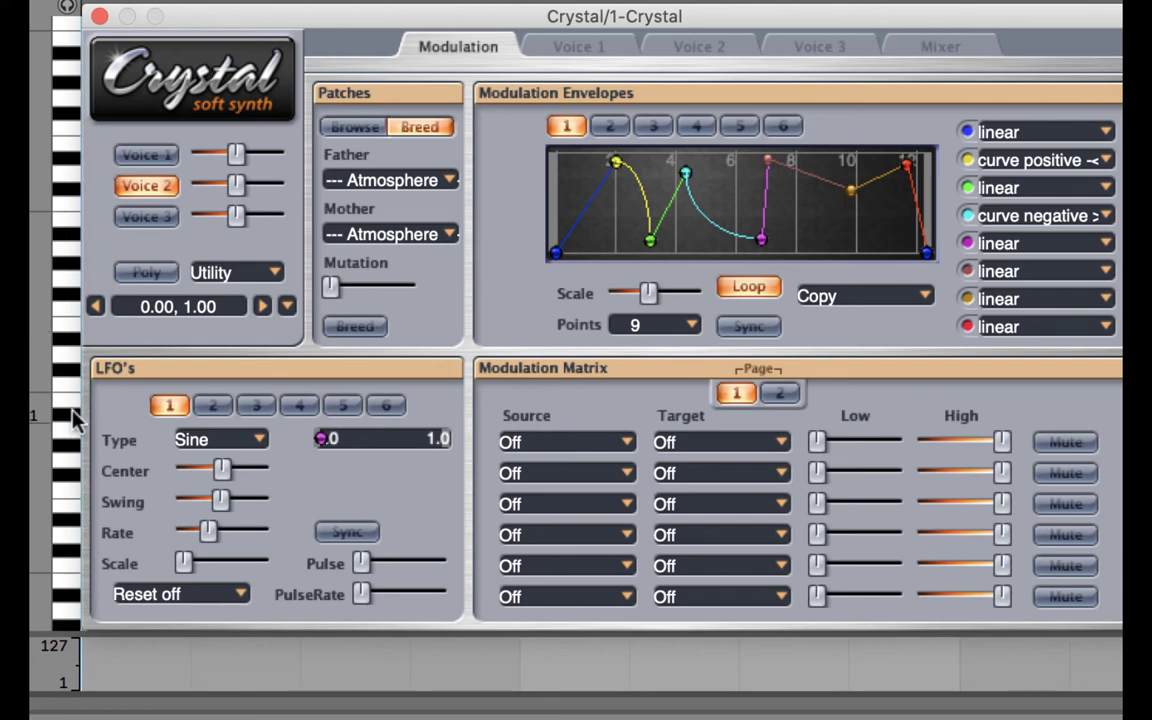
Route LFO1 to Voice2 Pitch in the first modulation slot
click(505, 445)
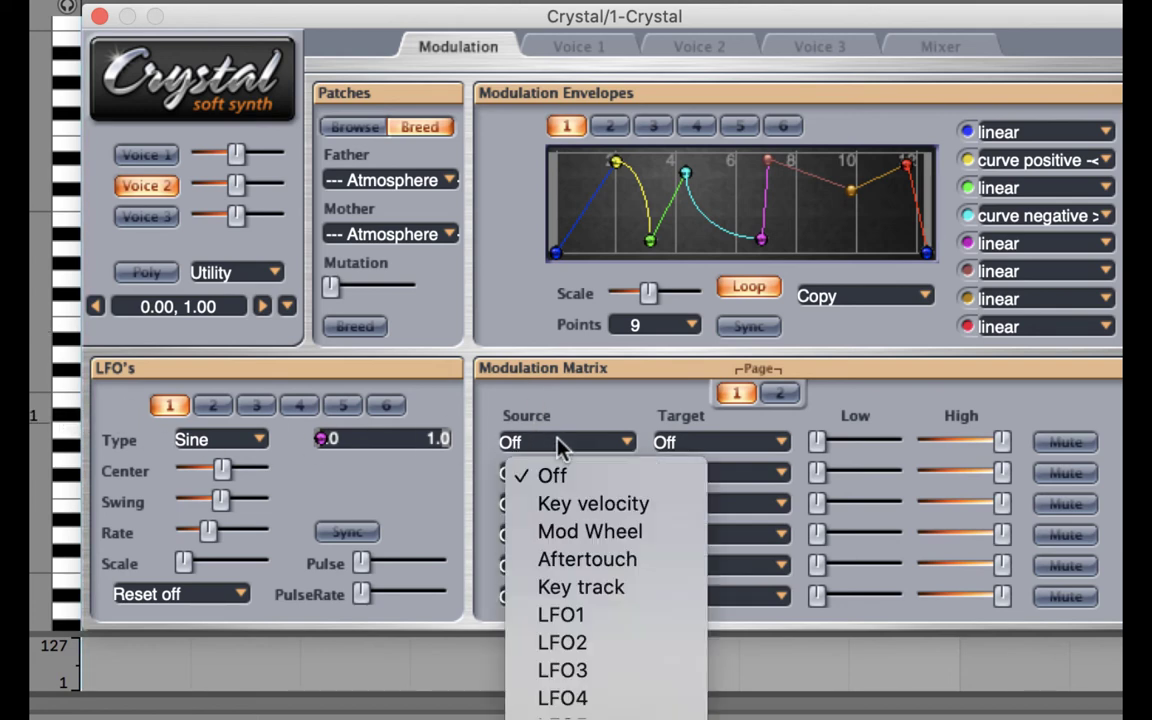
click(584, 618)
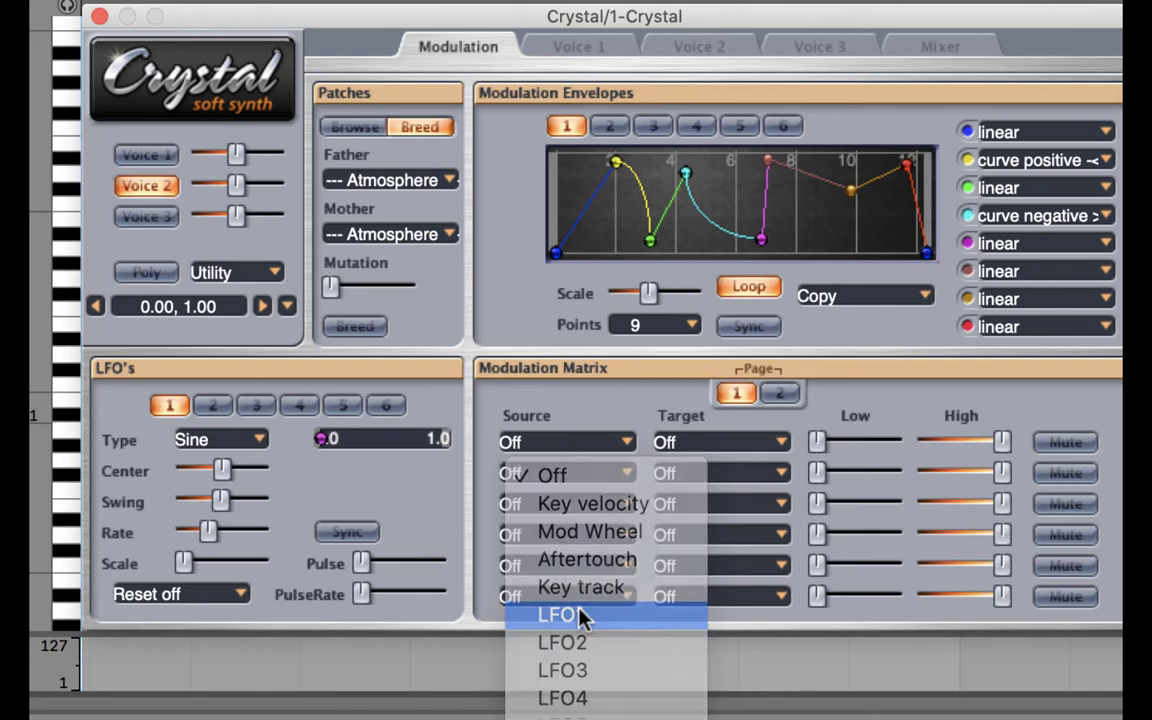
click(689, 445)
mouse_move(721, 535)
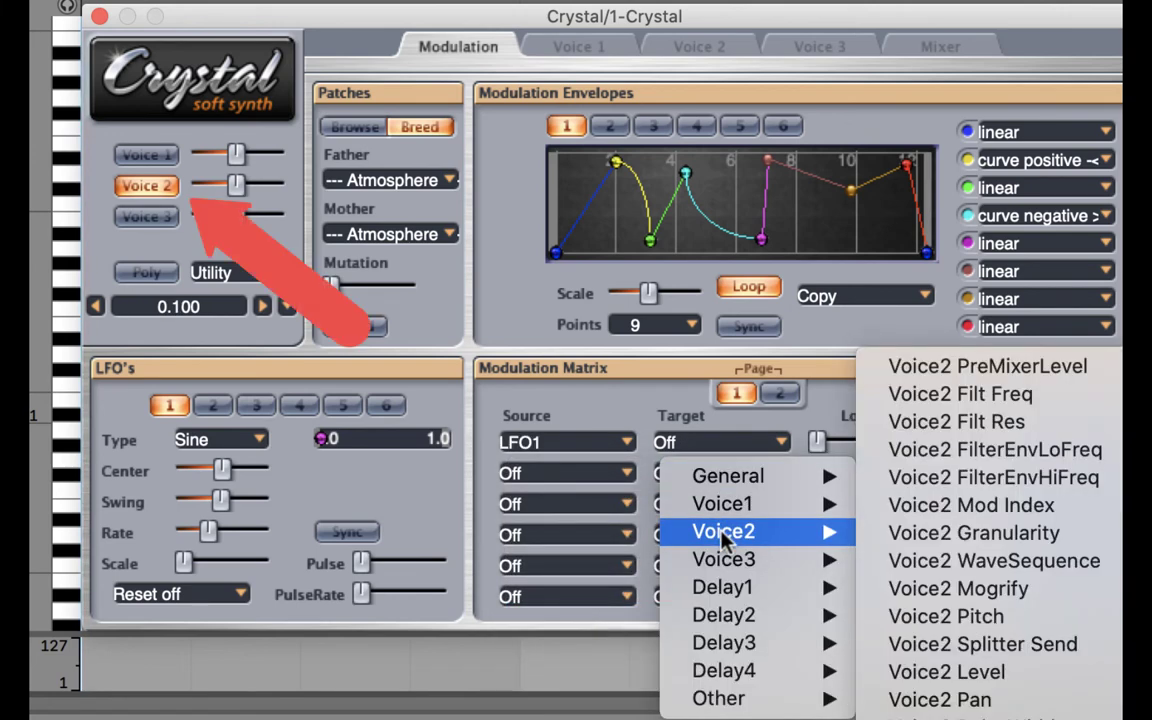
click(921, 618)
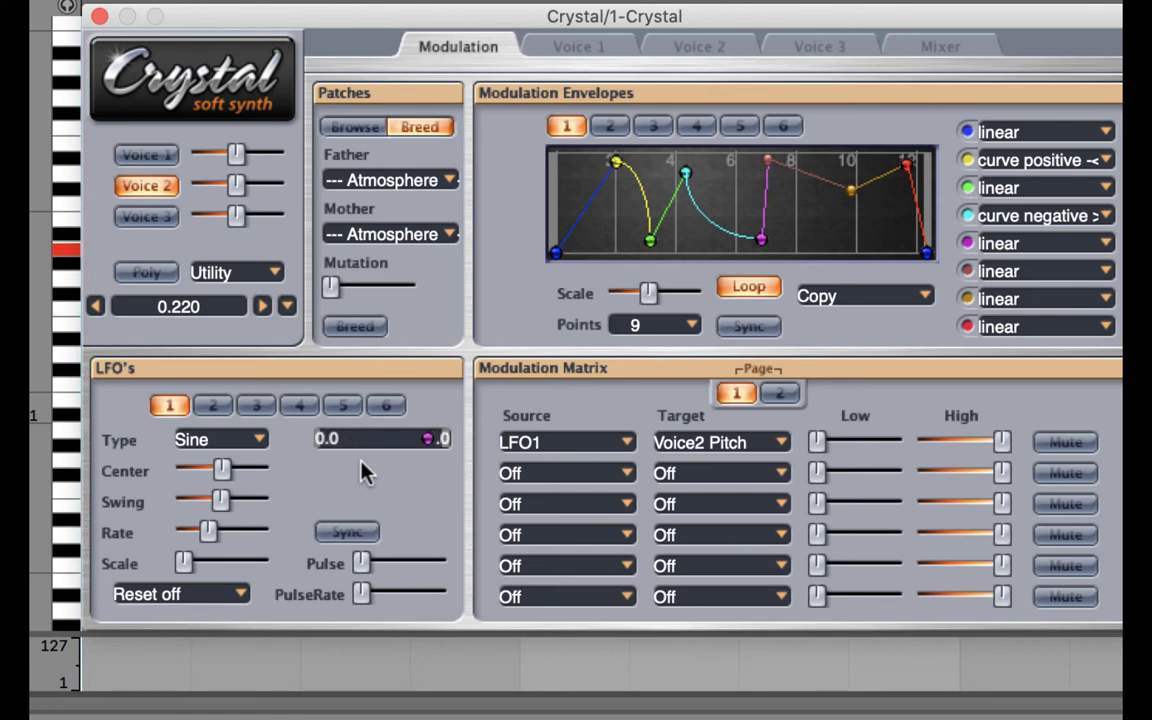
Toggle the first slot's source off and back to LFO1, then adjust the LFO1 rate
click(537, 445)
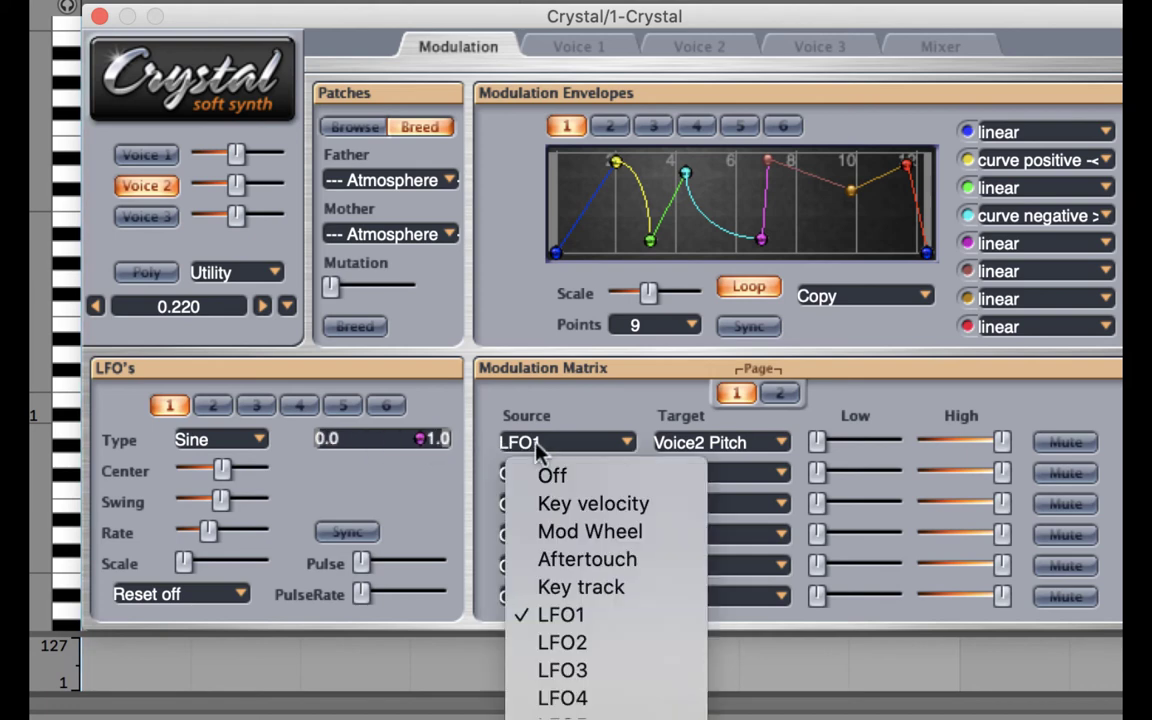
click(548, 474)
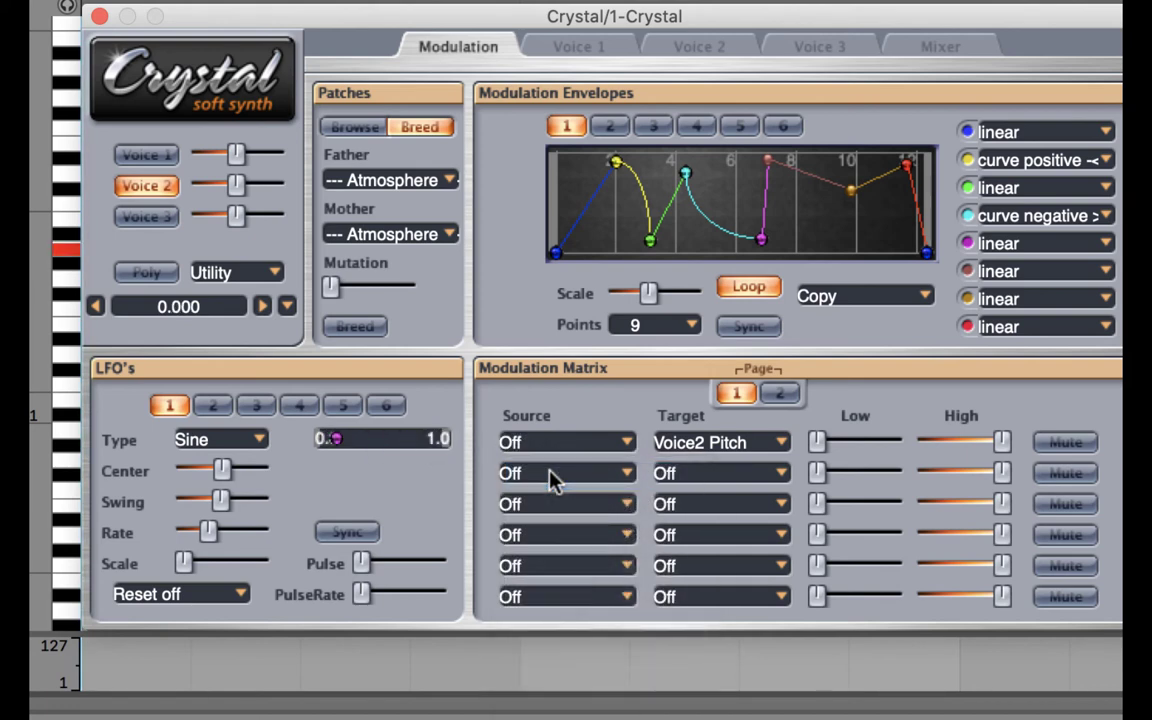
click(548, 444)
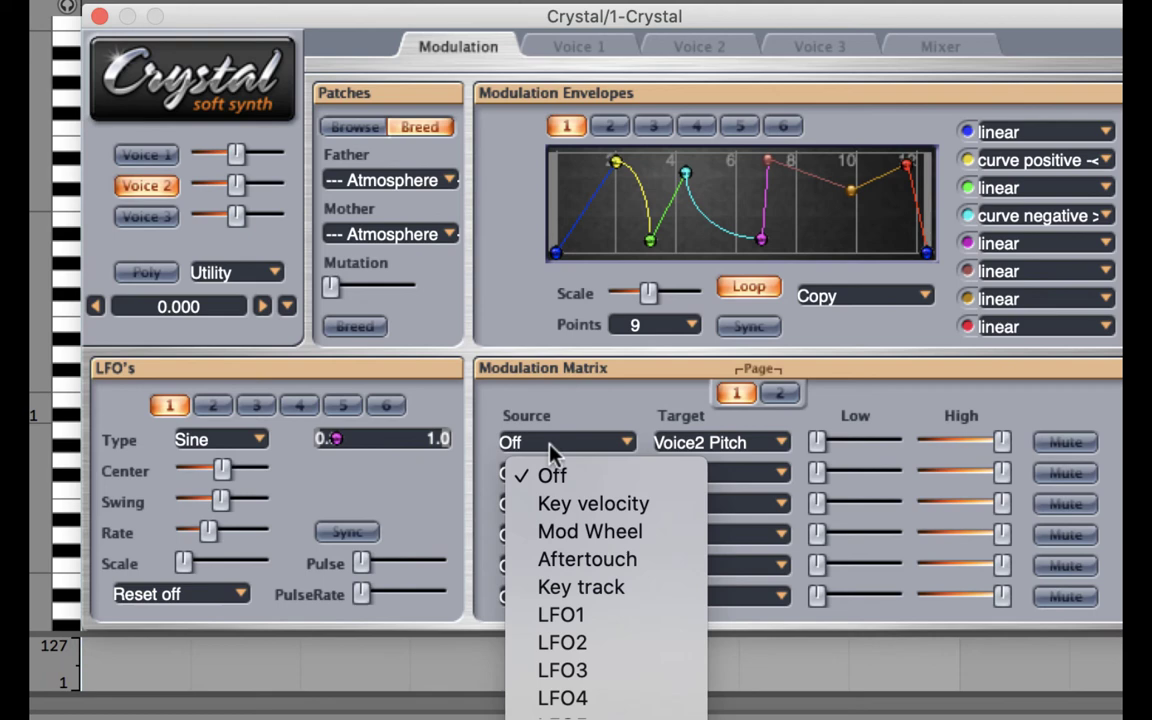
click(576, 615)
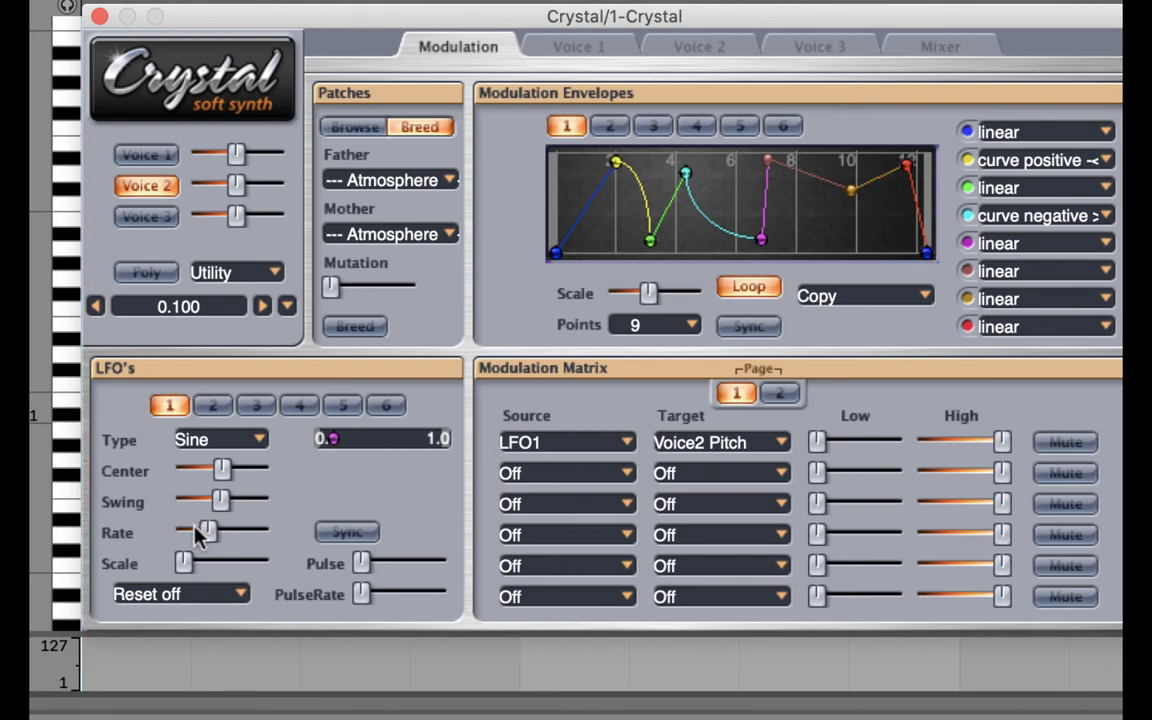
mouse_move(207, 535)
mouse_down()
mouse_move(222, 538)
mouse_move(193, 534)
mouse_up()
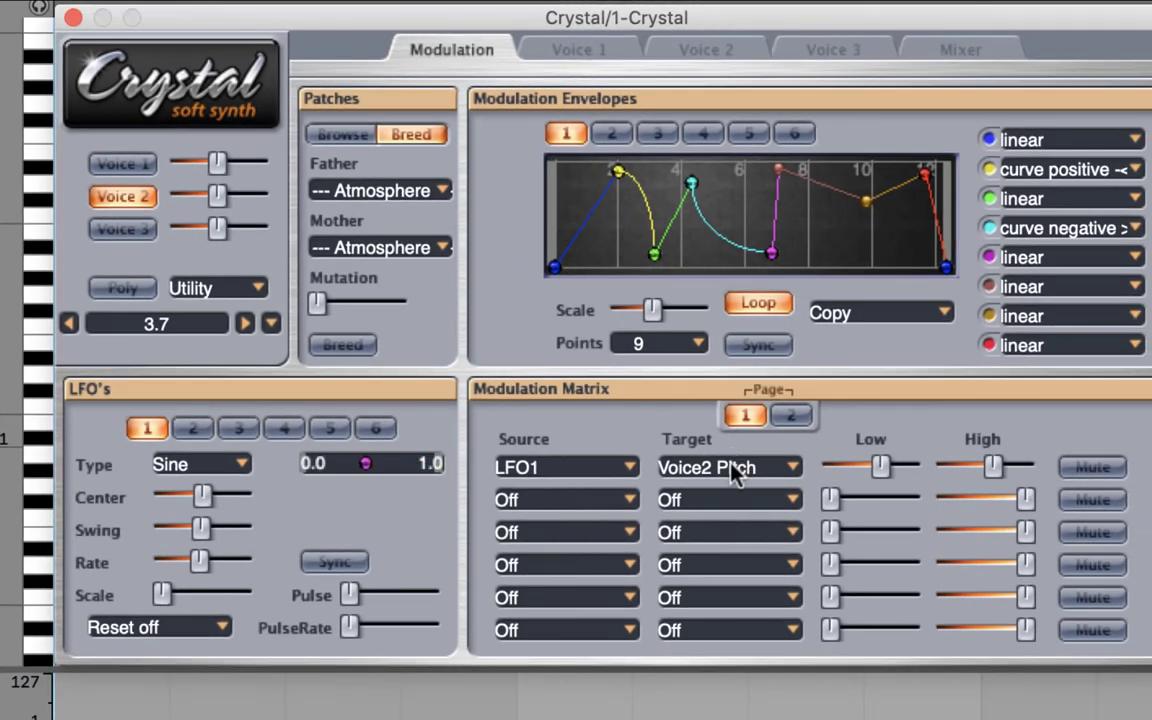
Retarget the first slot to Voice2 Level with minimum low and maximum high, and enable Poly 12
click(731, 466)
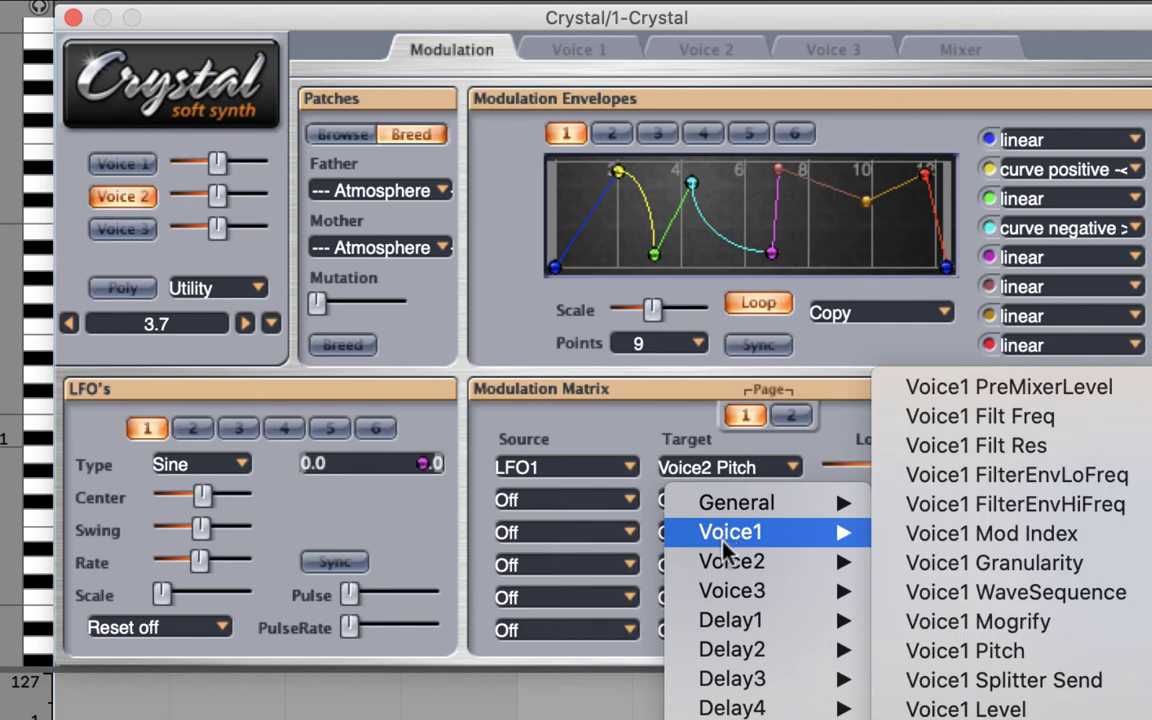
mouse_move(730, 561)
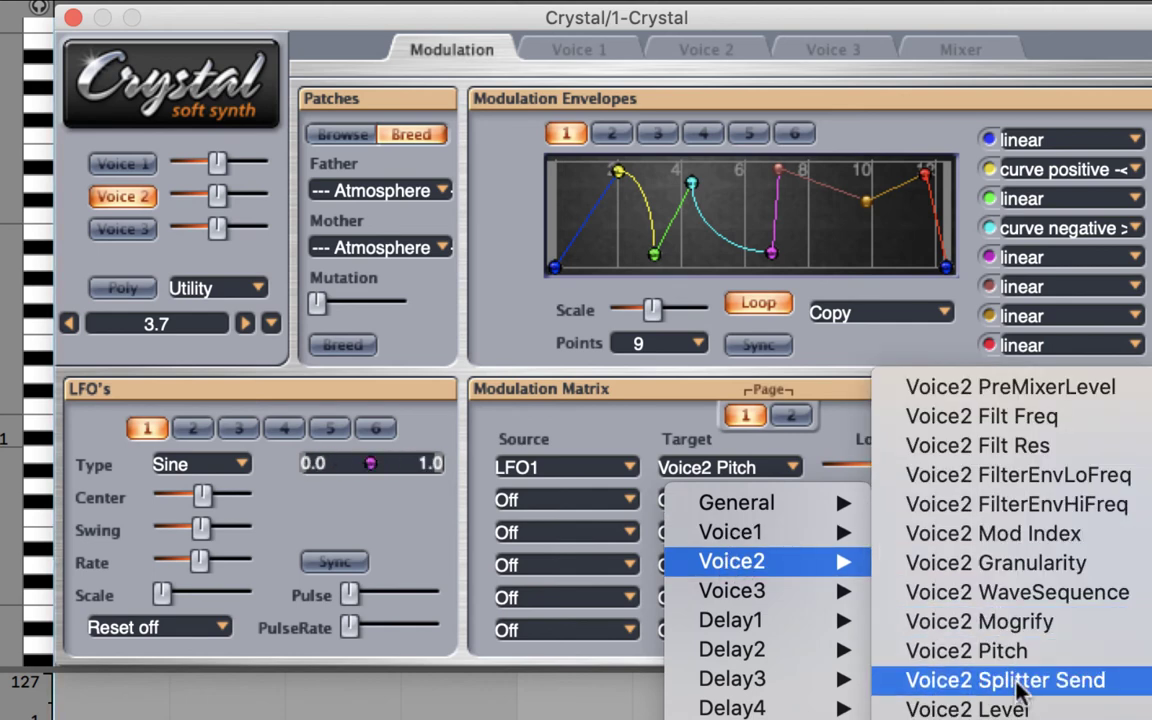
click(1015, 708)
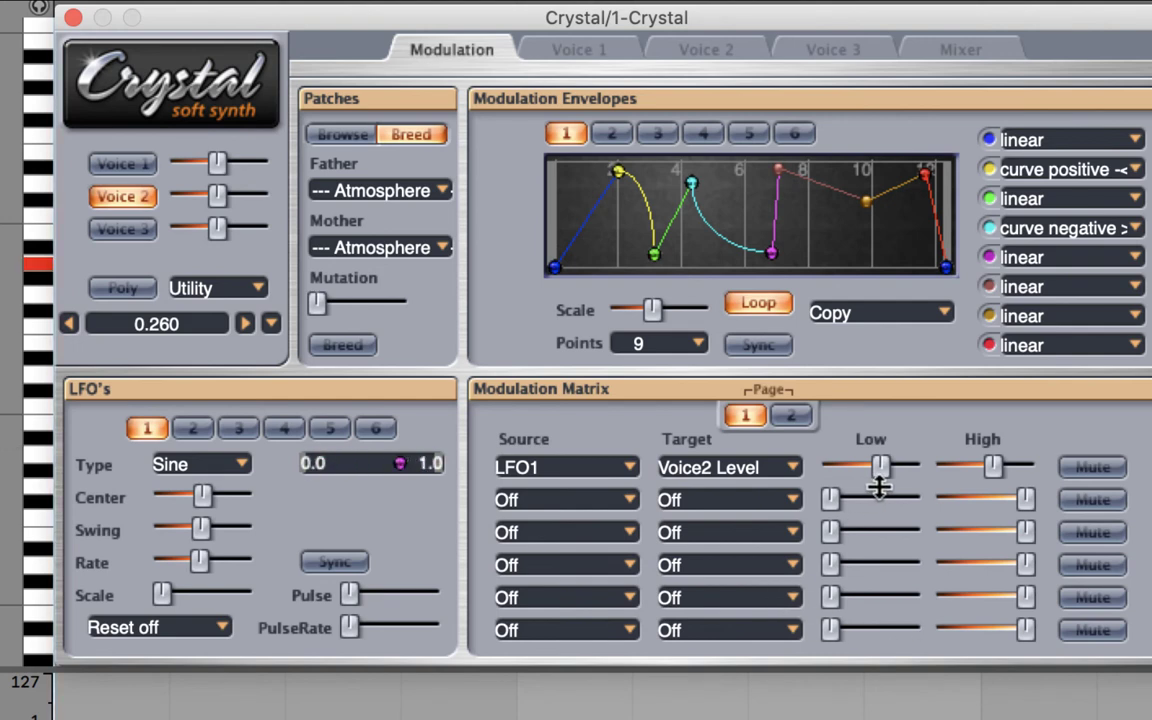
drag(883, 467, 769, 470)
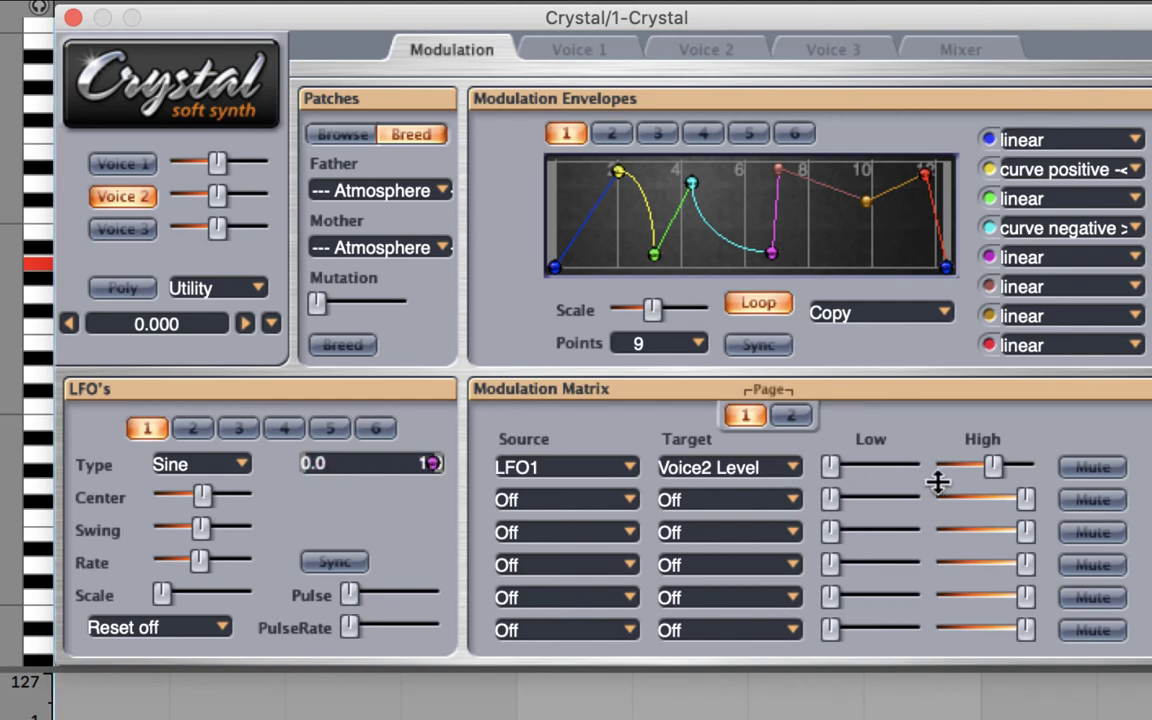
drag(992, 467, 1026, 468)
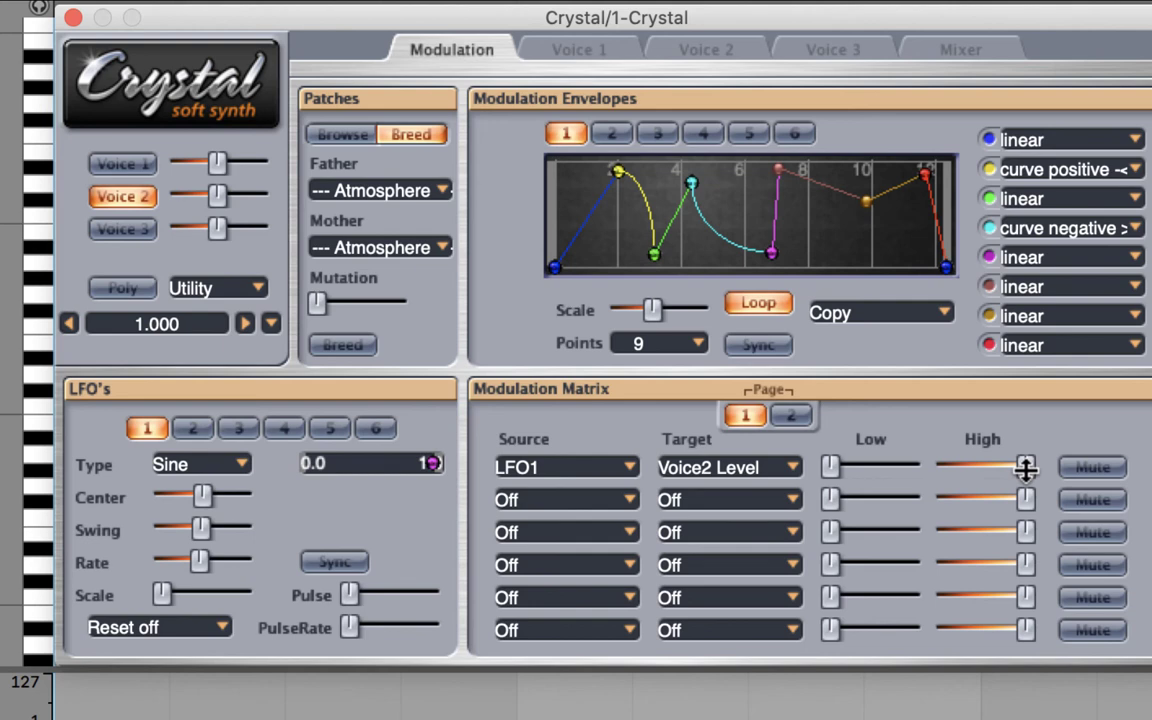
click(108, 288)
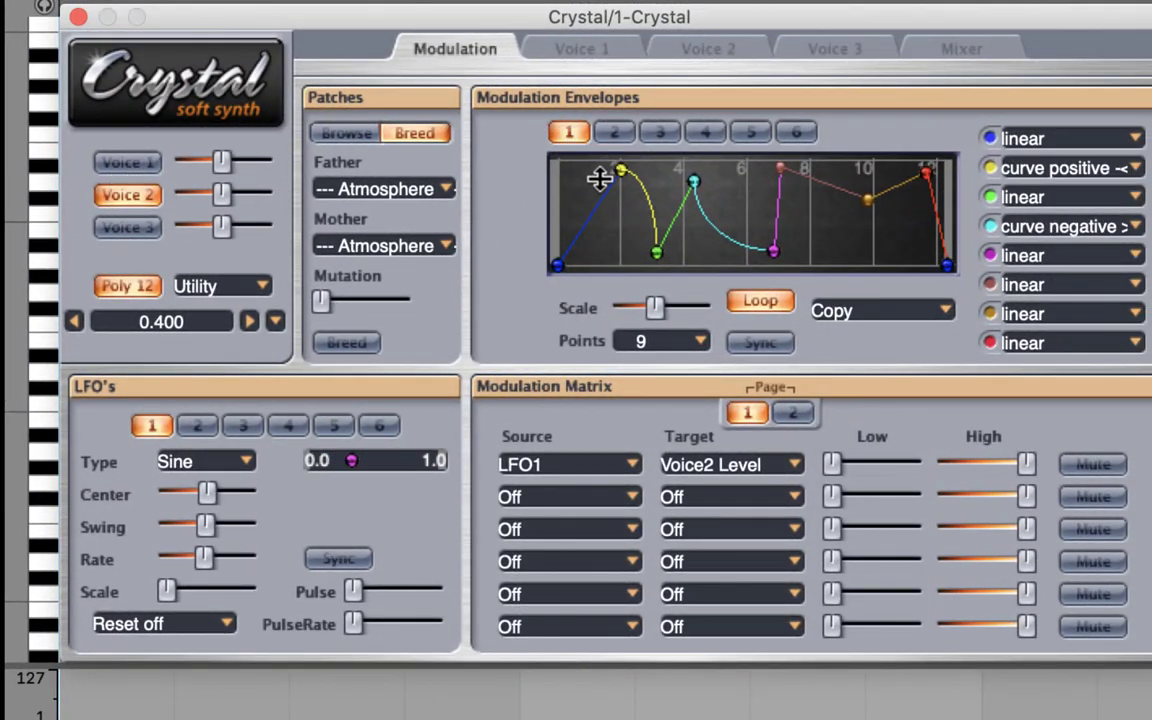
Select Voice 3 and load the looping, synced Arpeggio preset into modulation envelope 1
click(127, 225)
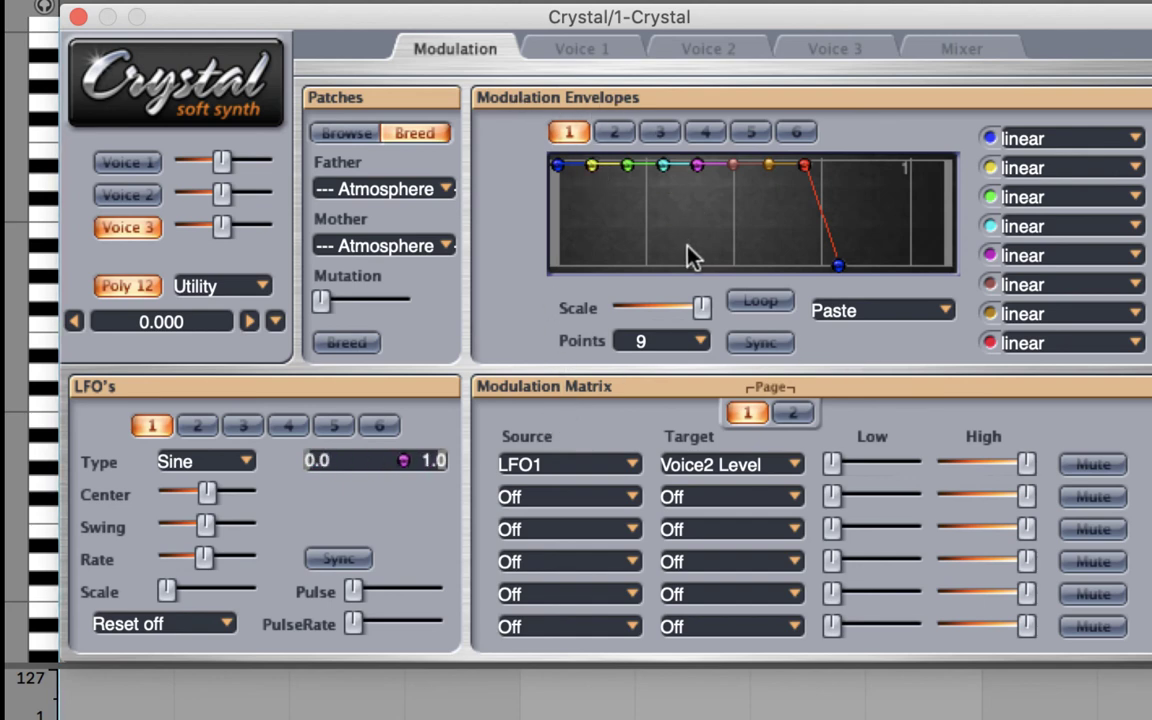
click(917, 313)
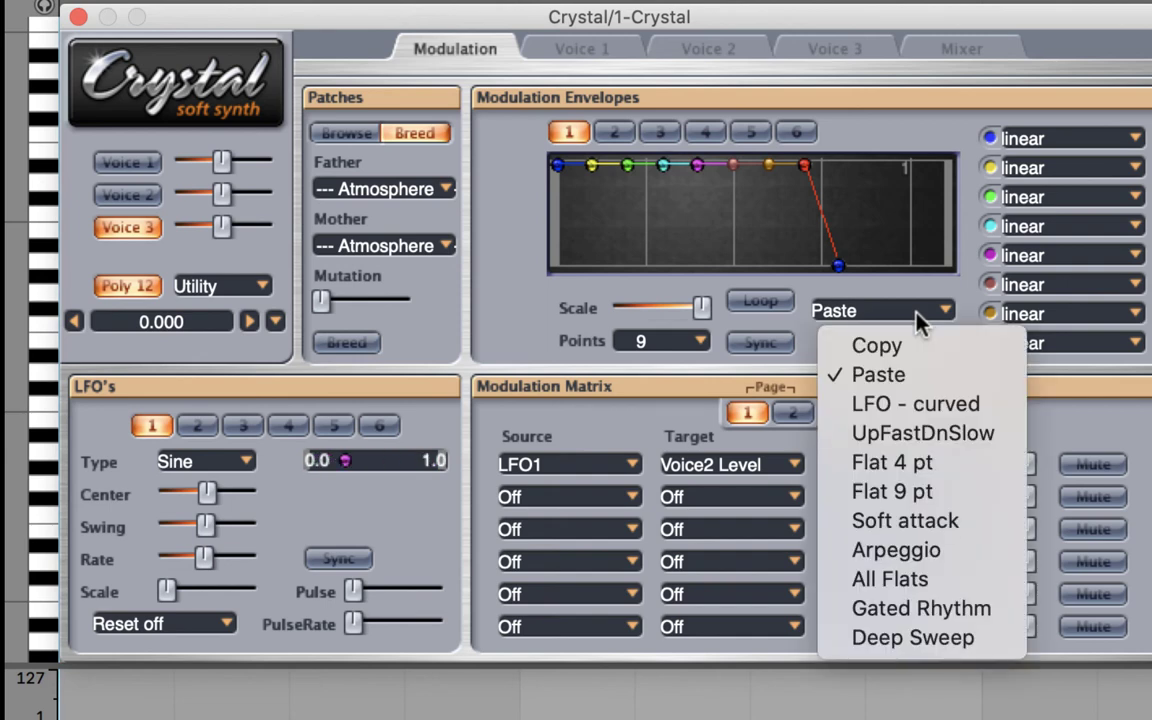
click(930, 549)
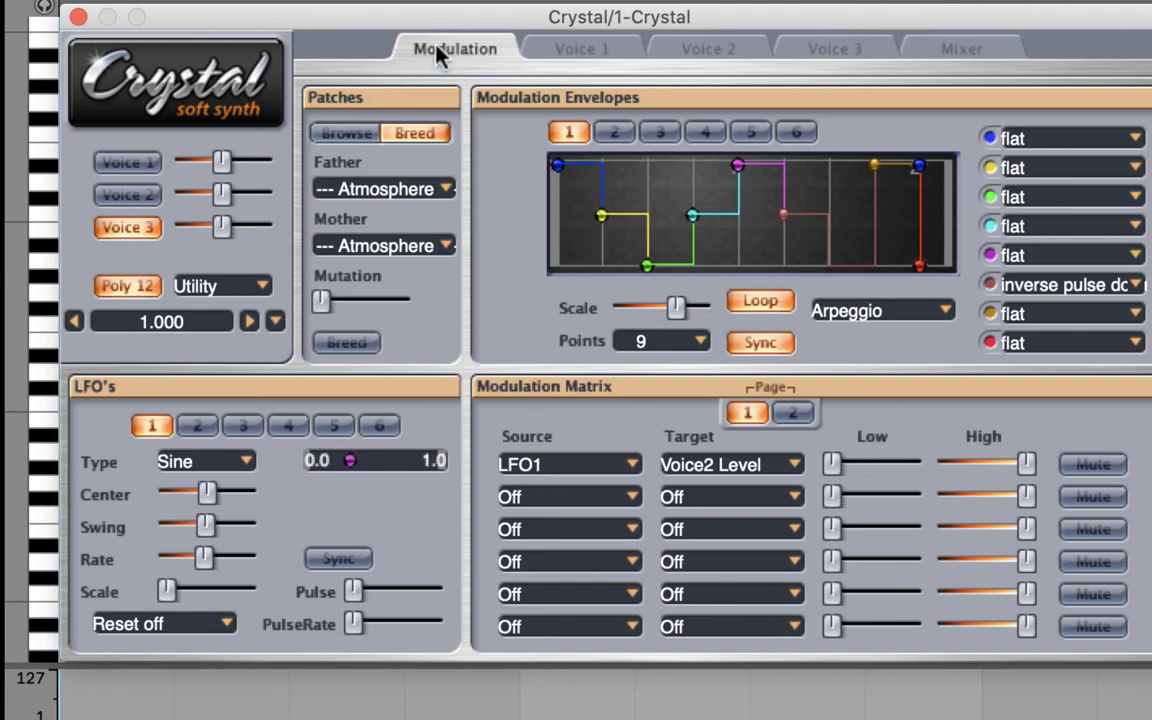
Set the second matrix row's source to ModEnvelope1 and its target to Voice3 Pitch
click(530, 495)
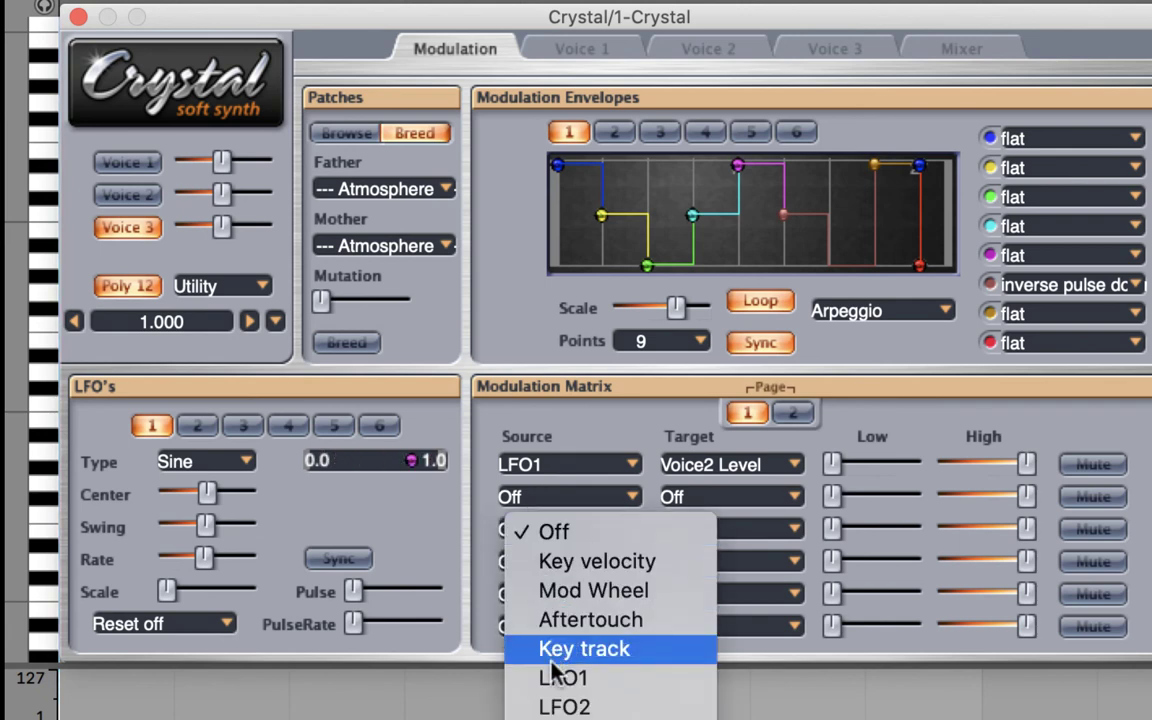
scroll(557, 694, down, 3)
scroll(557, 694, down, 6)
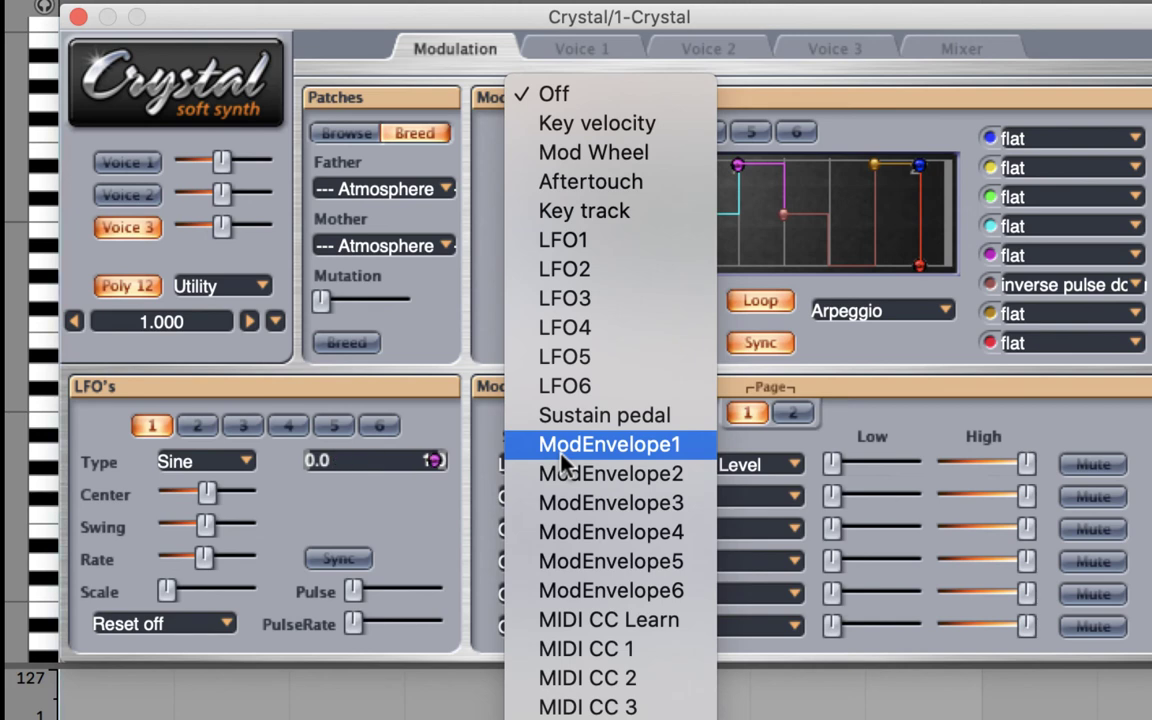
click(562, 450)
click(711, 491)
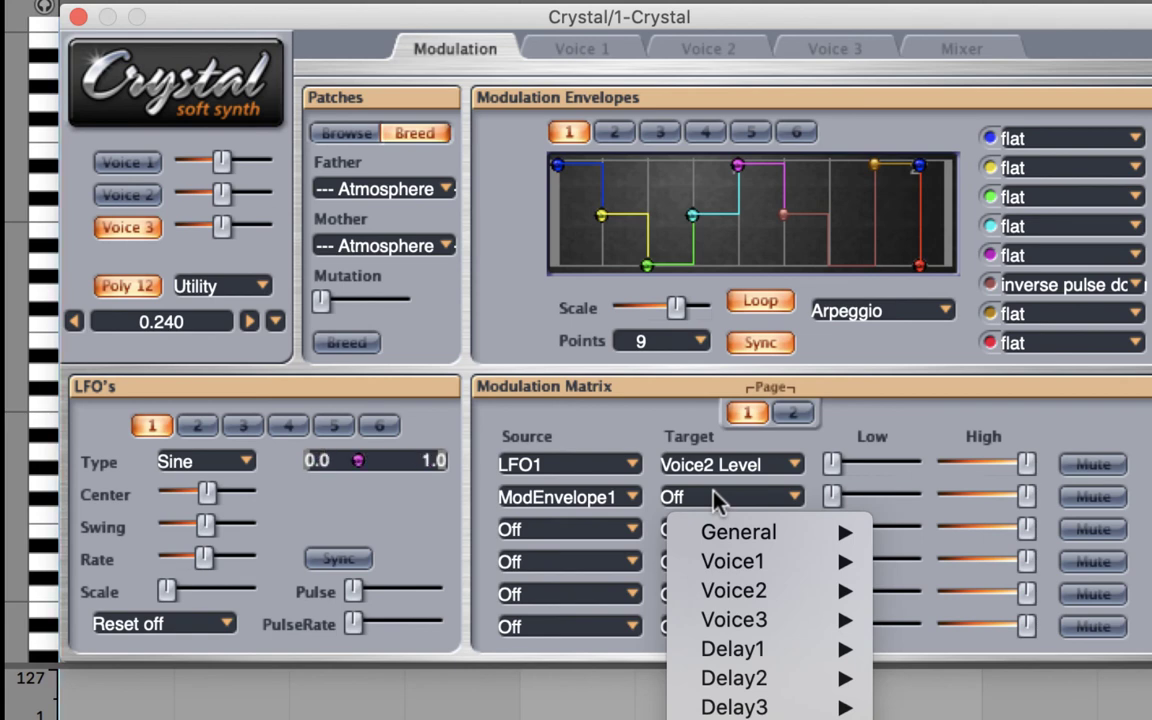
mouse_move(740, 620)
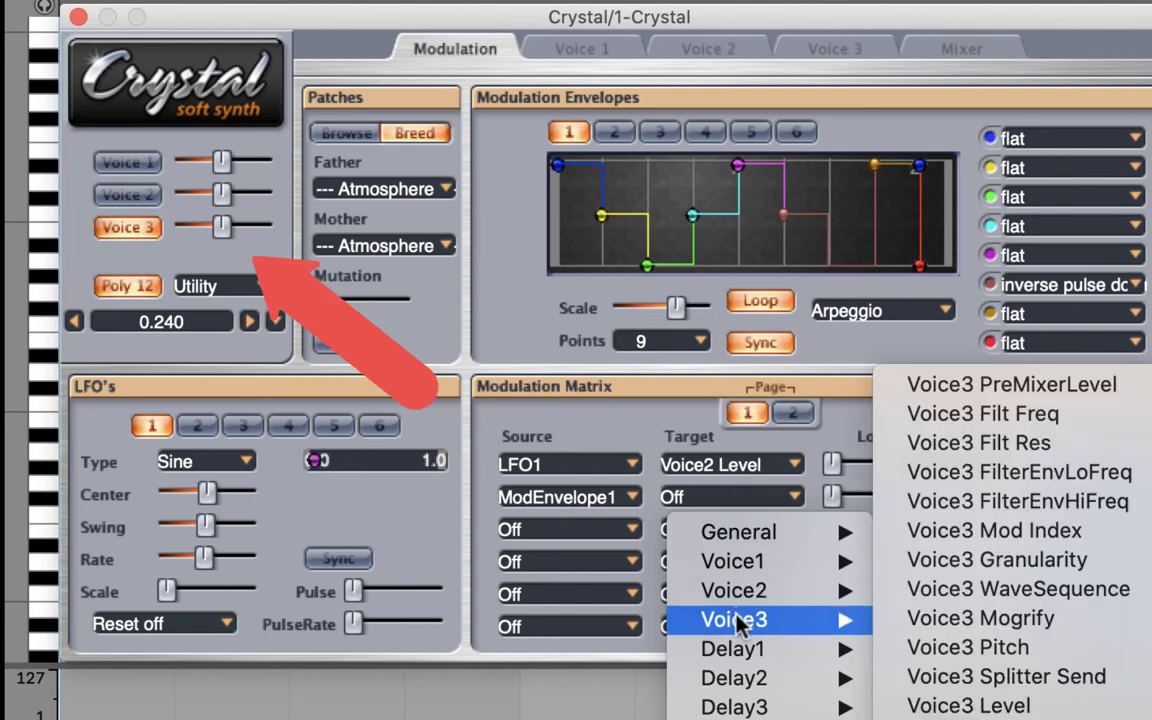
click(921, 652)
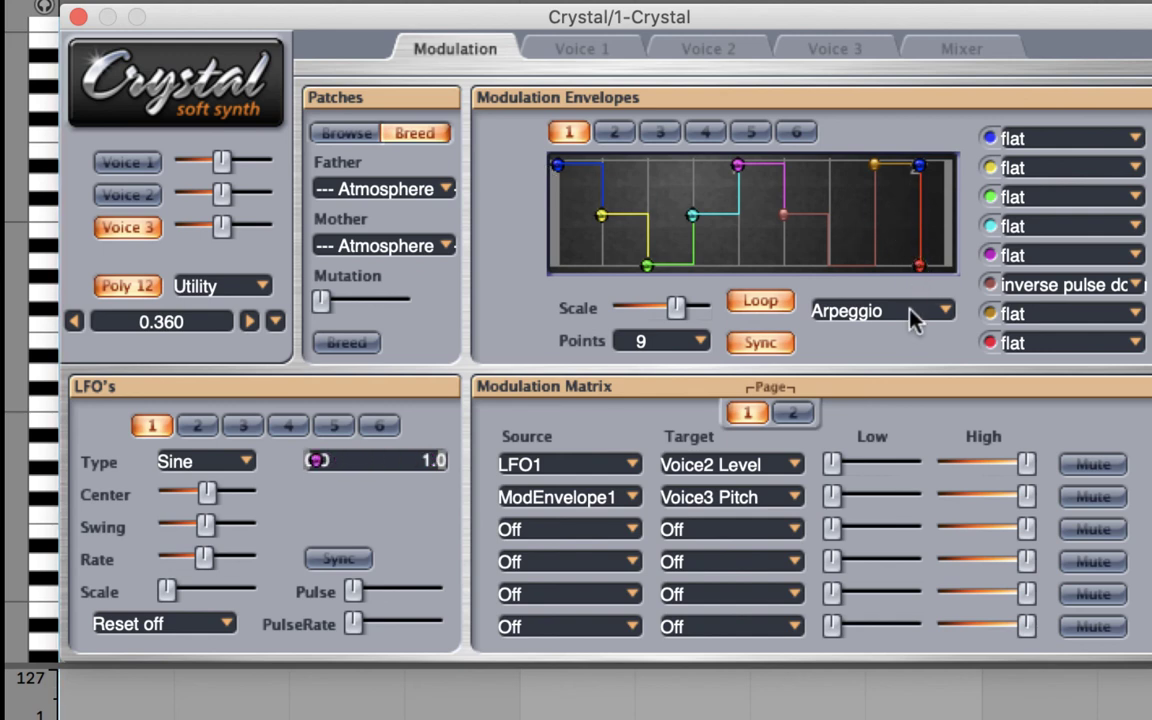
click(759, 311)
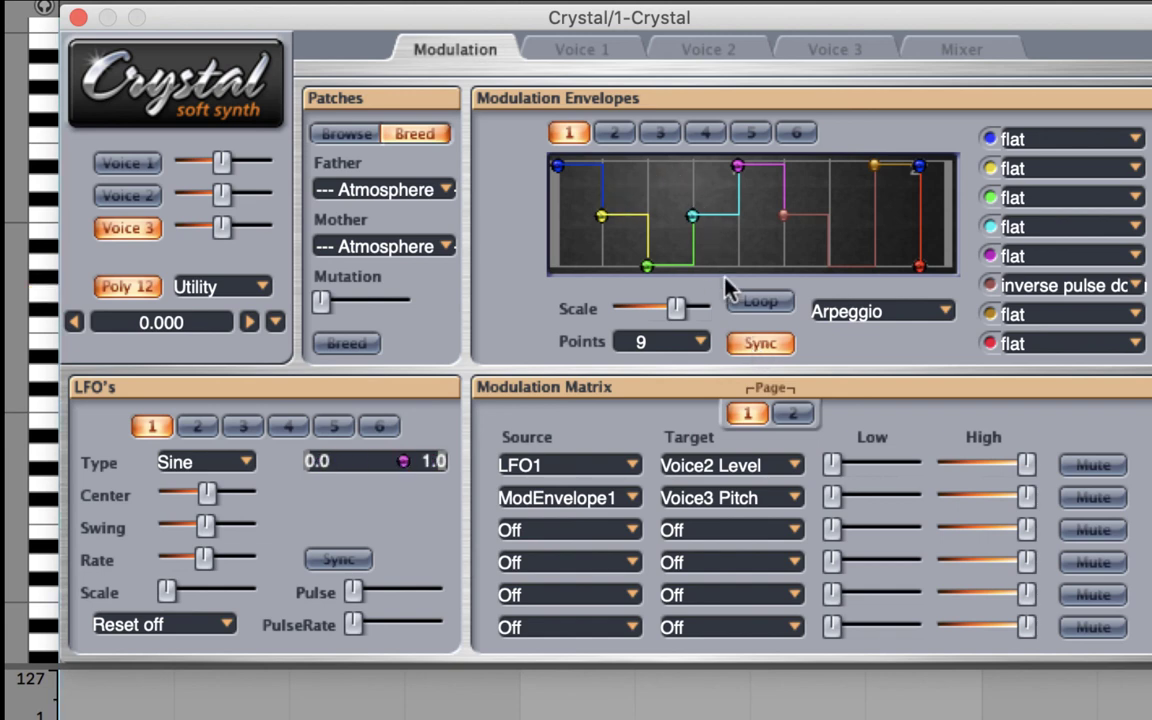
click(743, 304)
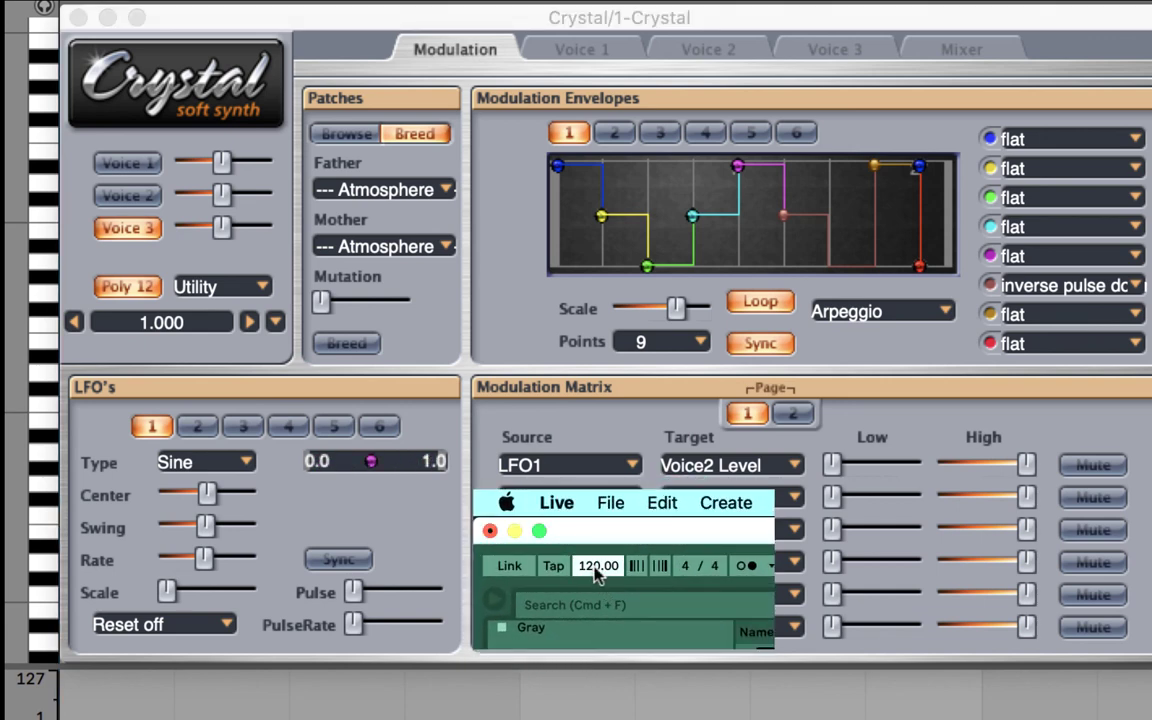
click(597, 567)
text(90)
key(Return)
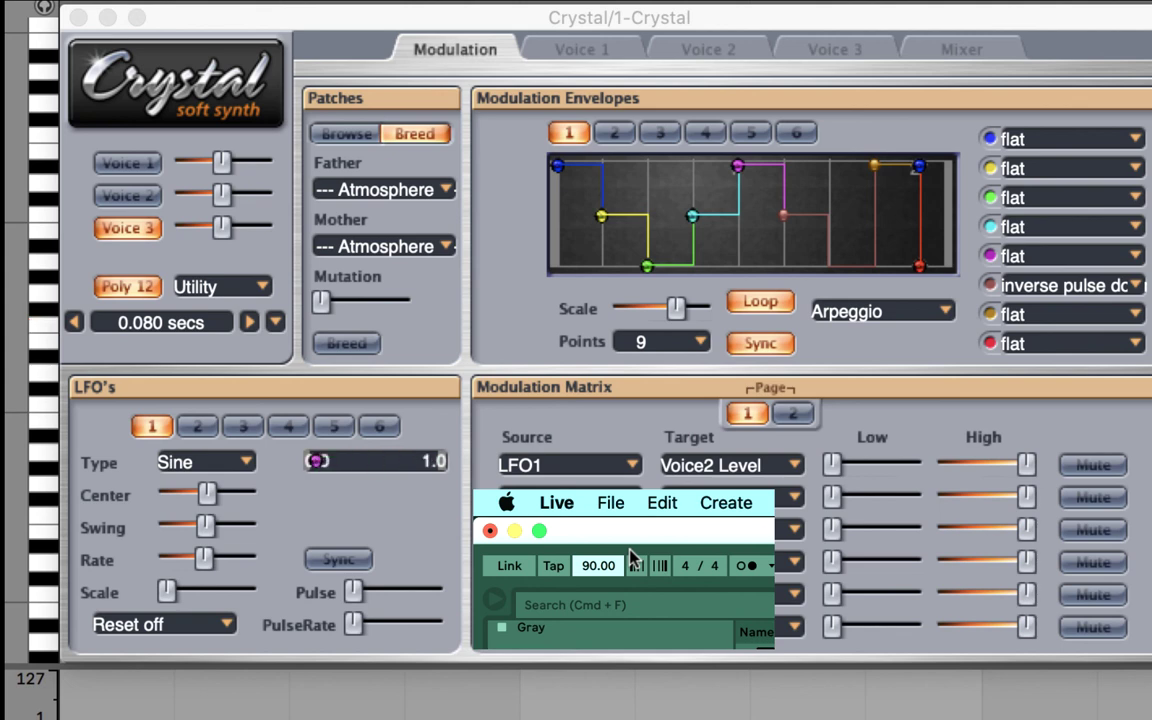
text(120)
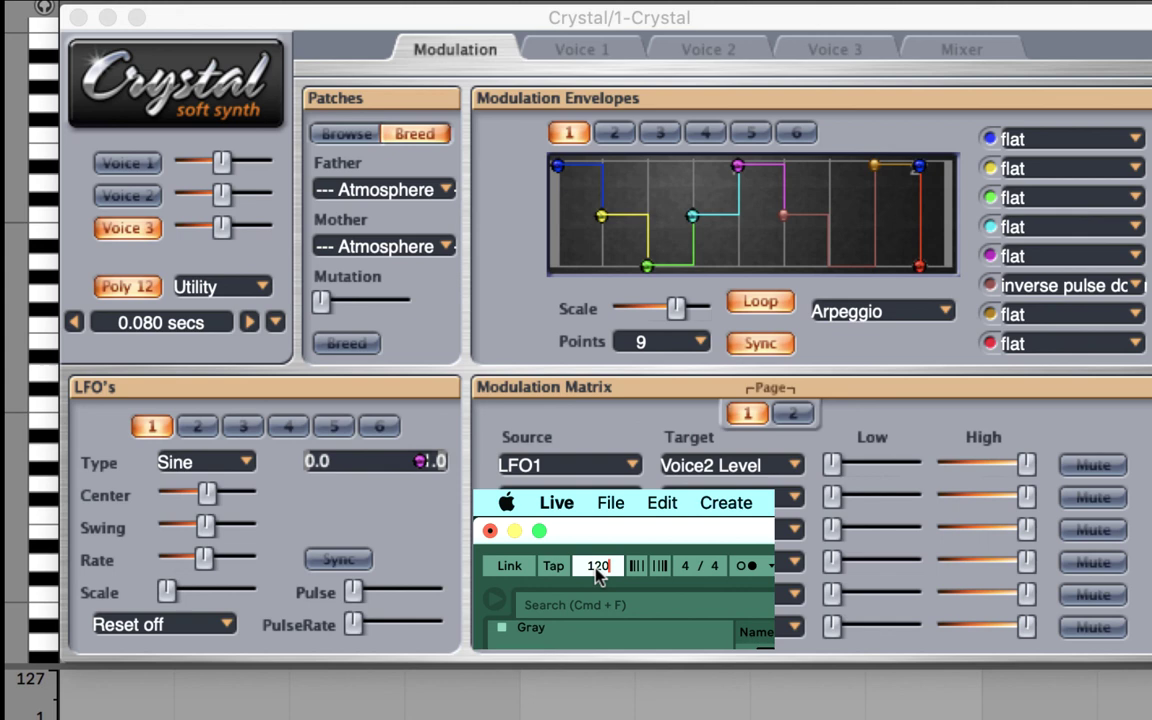
key(Return)
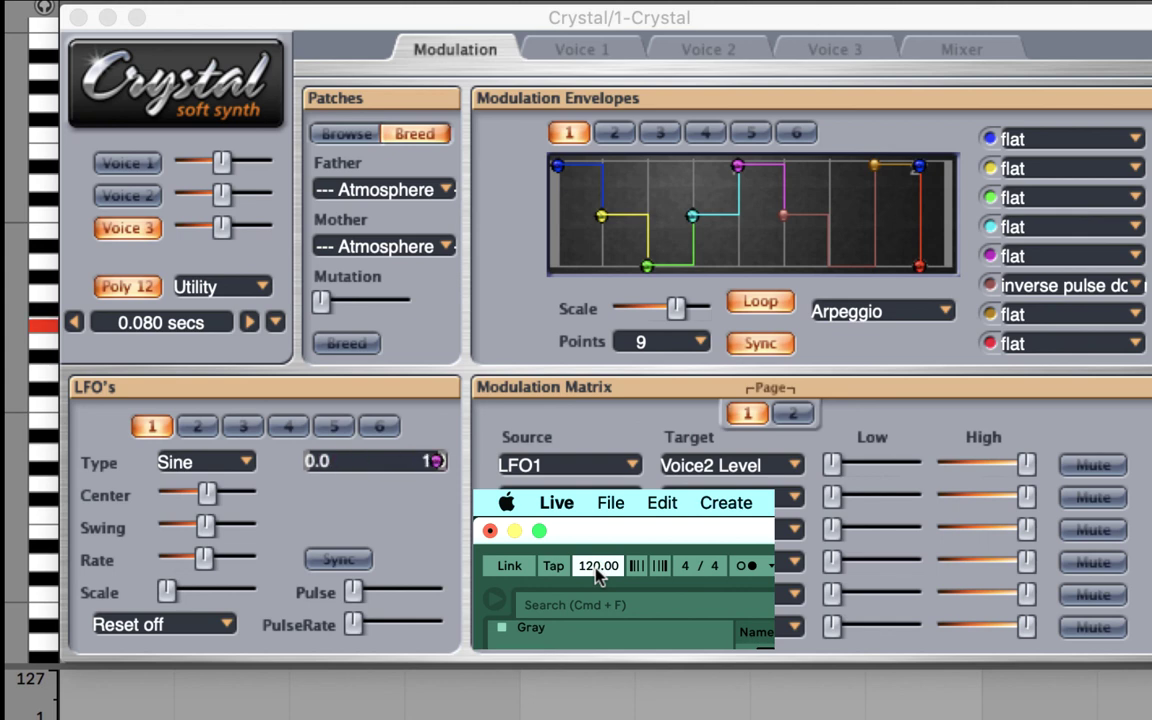